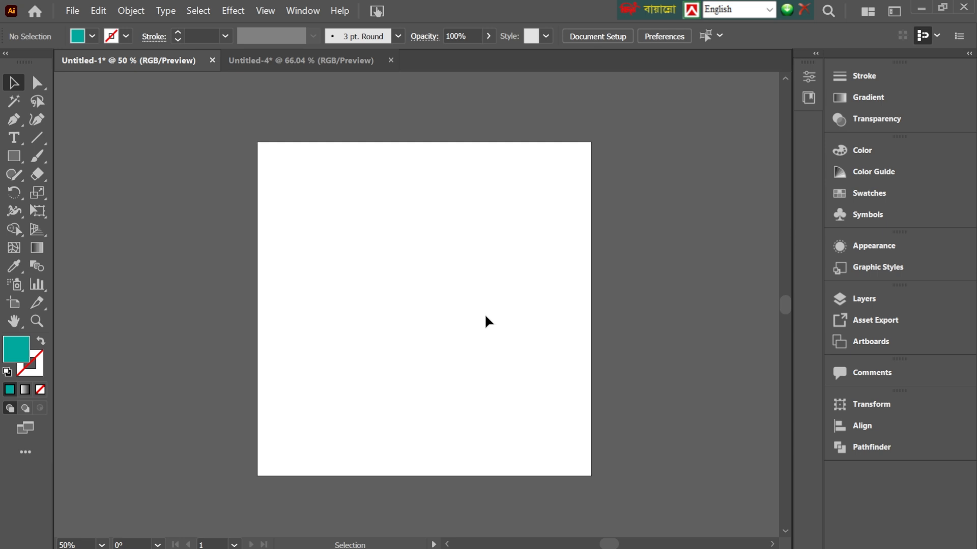
Draw an upright rectangle in the upper middle of the artboard and fill it with the bright green swatch
left_click(13, 158)
left_click_drag(338, 210, 432, 334)
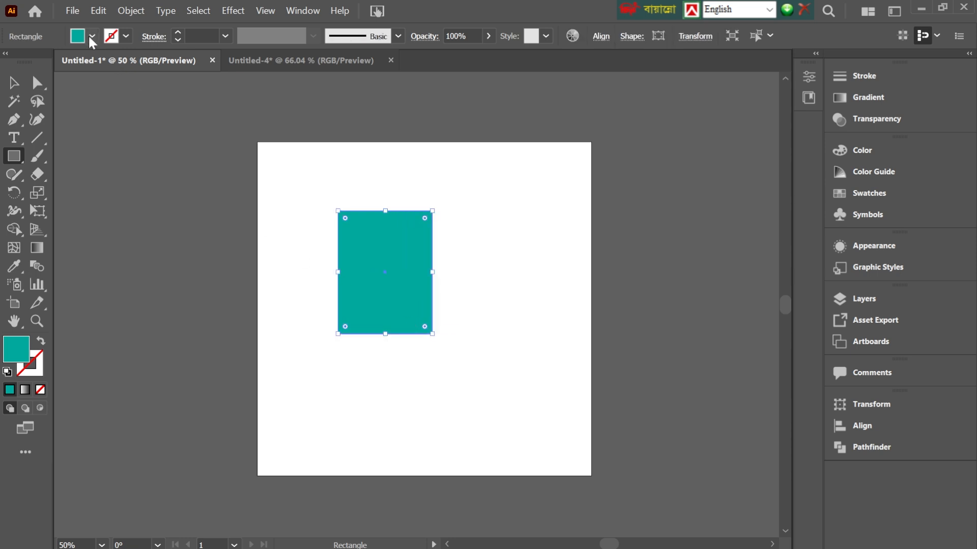
left_click(92, 36)
left_click(50, 62)
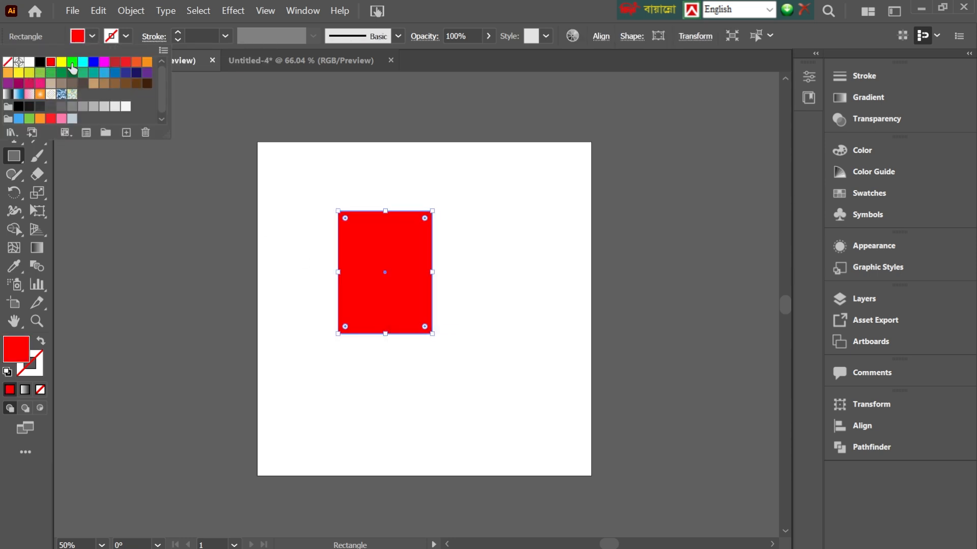
left_click(72, 63)
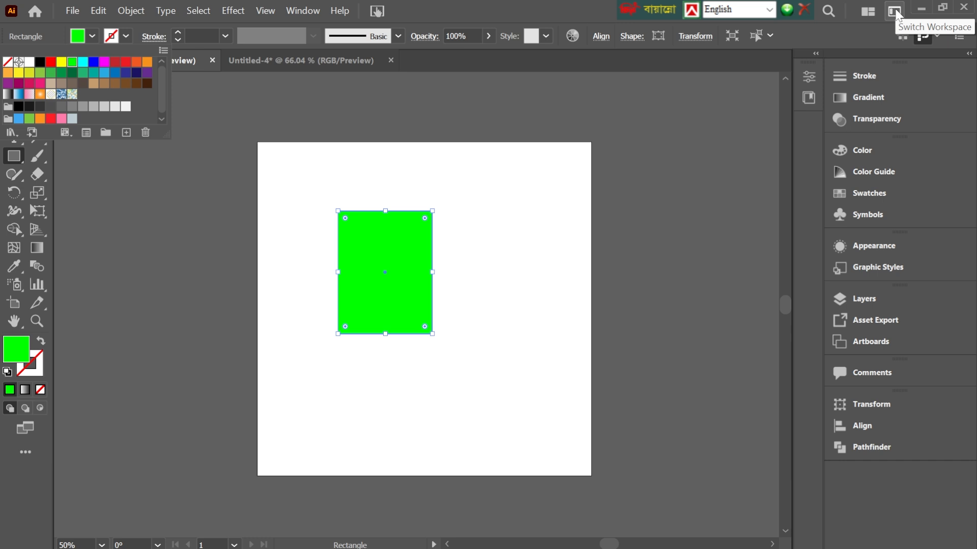
key("Escape")
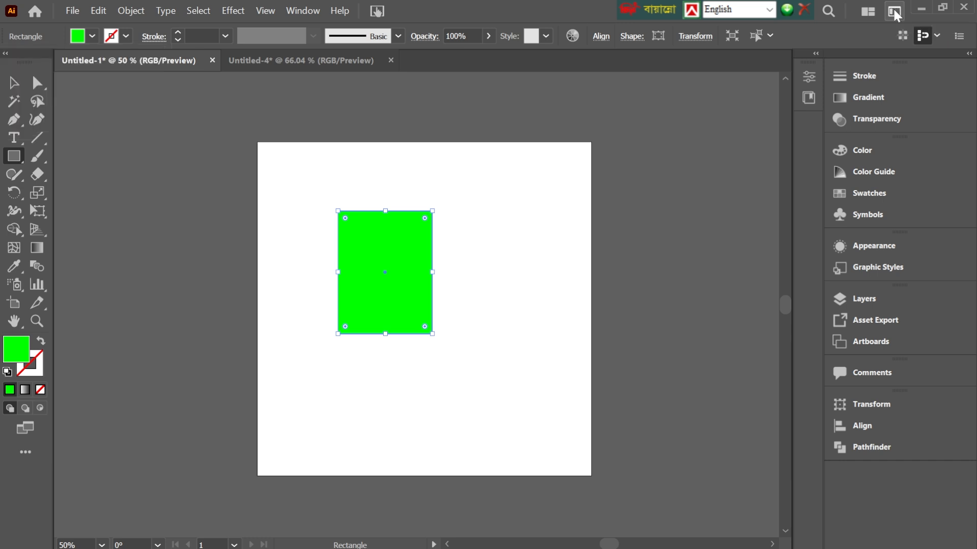
left_click(894, 11)
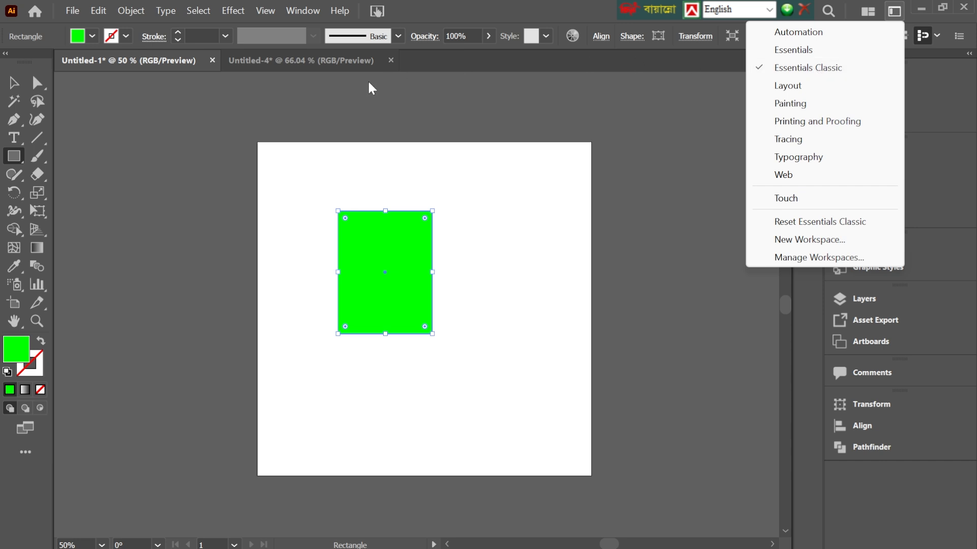
left_click(671, 87)
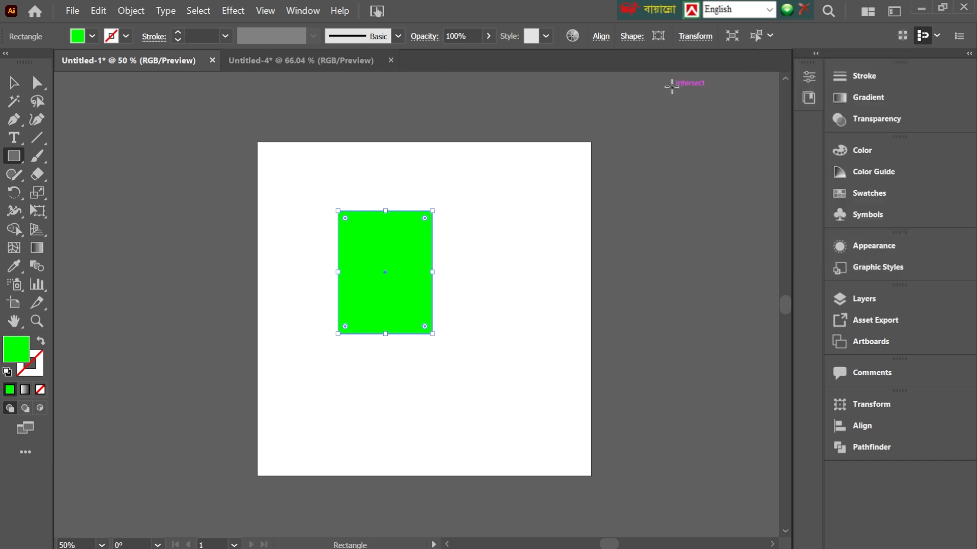
left_click(523, 309)
Try dark green and dark blue swatches as the rectangle's fill, finishing with purple
left_click(14, 83)
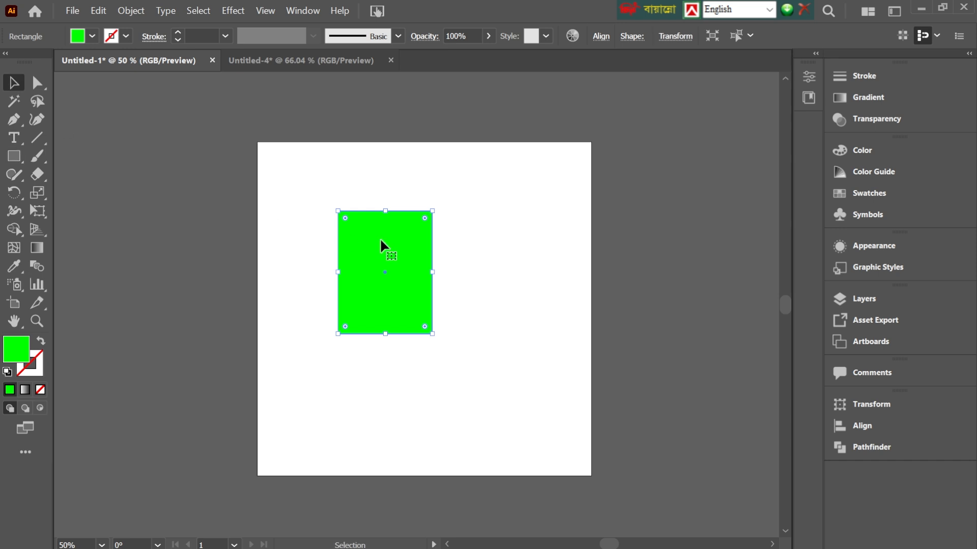
left_click(92, 35)
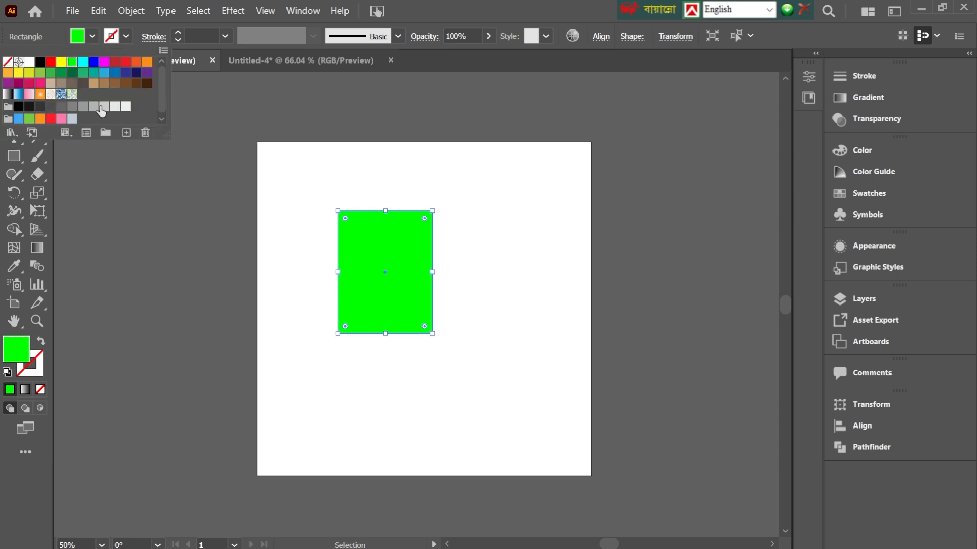
left_click(72, 73)
left_click(136, 73)
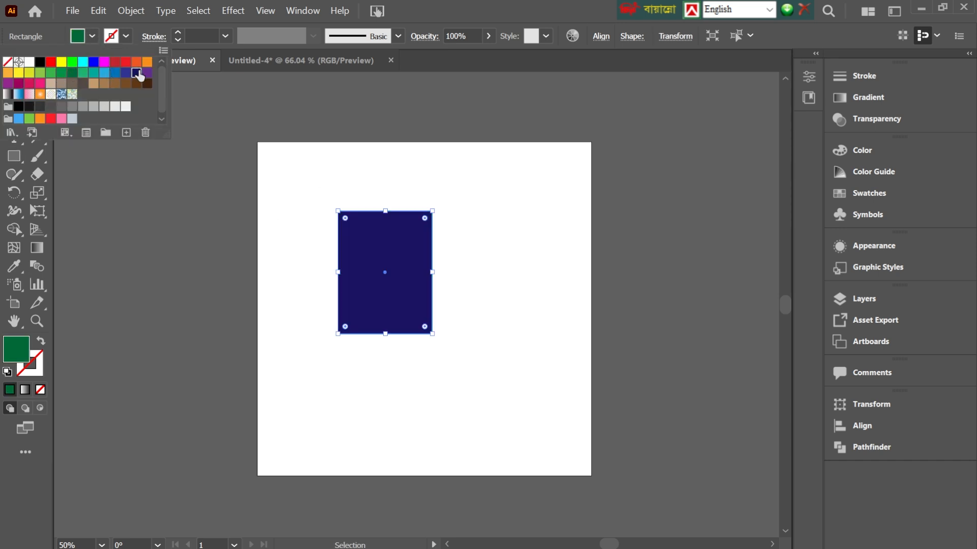
left_click(147, 73)
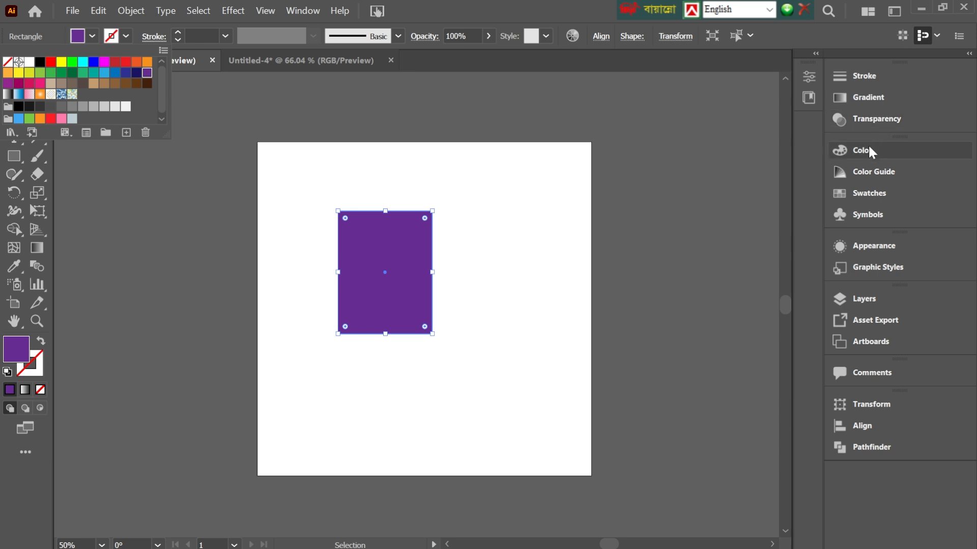
Try several swatches on the rectangle, finishing with the lightest gray fill, and move it slightly right and down
left_click(861, 196)
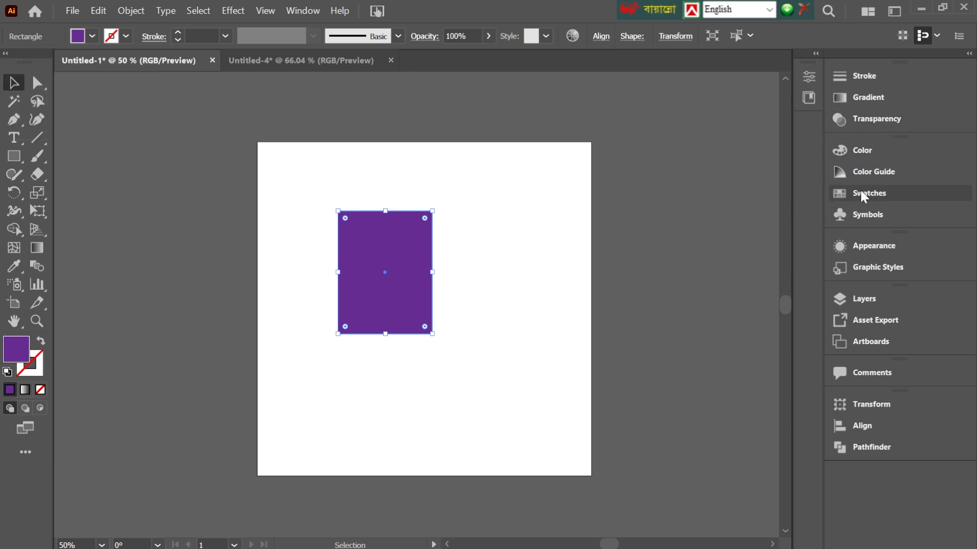
left_click(863, 194)
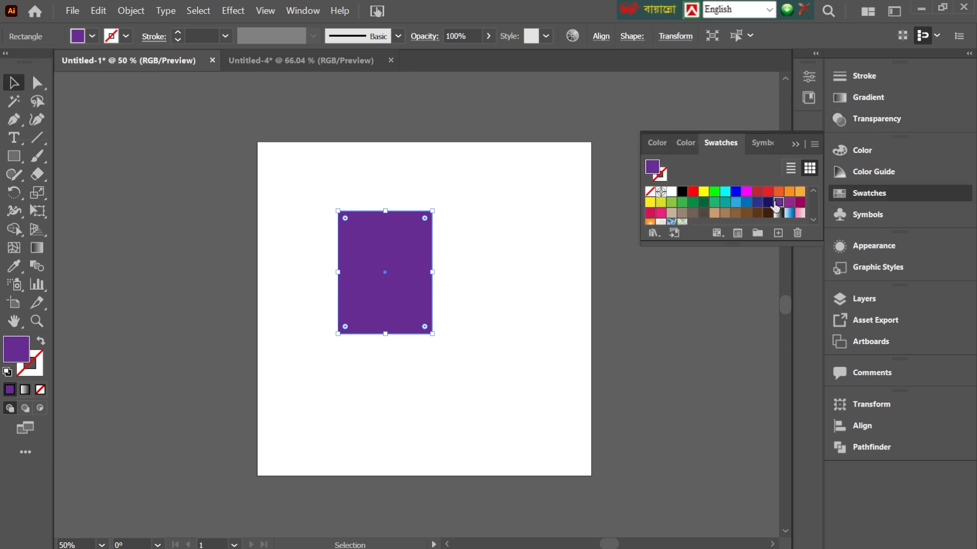
left_click(725, 202)
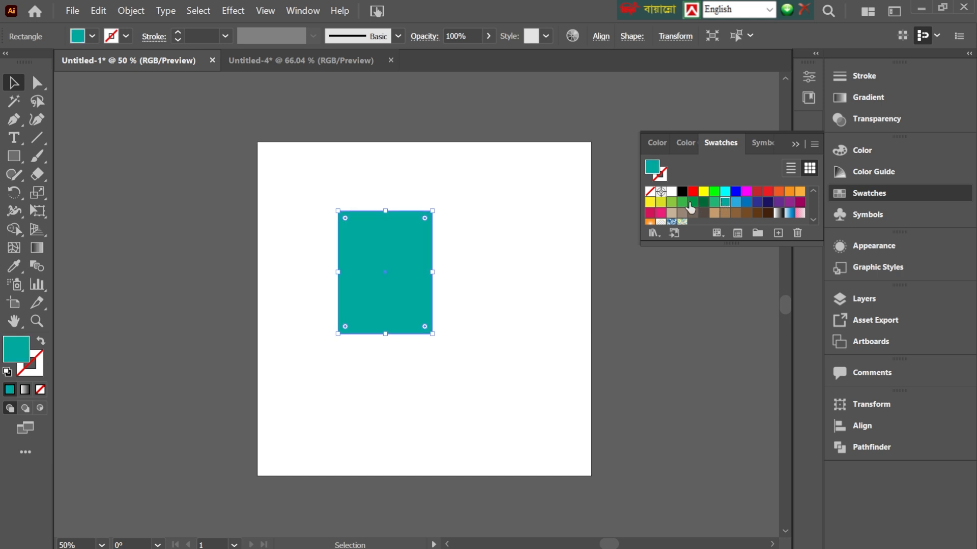
left_click(682, 202)
scroll(724, 200, "down", 2)
left_click(712, 204)
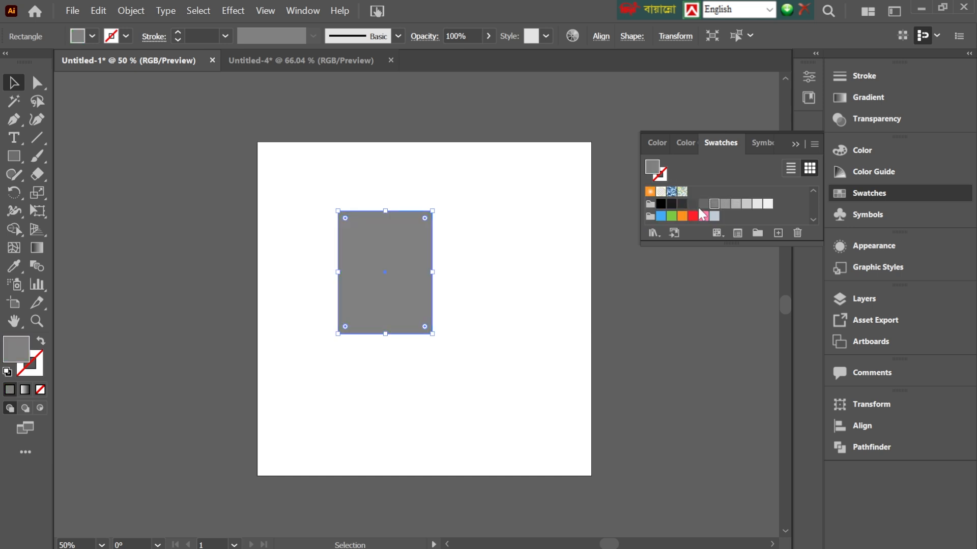
left_click(683, 204)
left_click(724, 204)
left_click(755, 204)
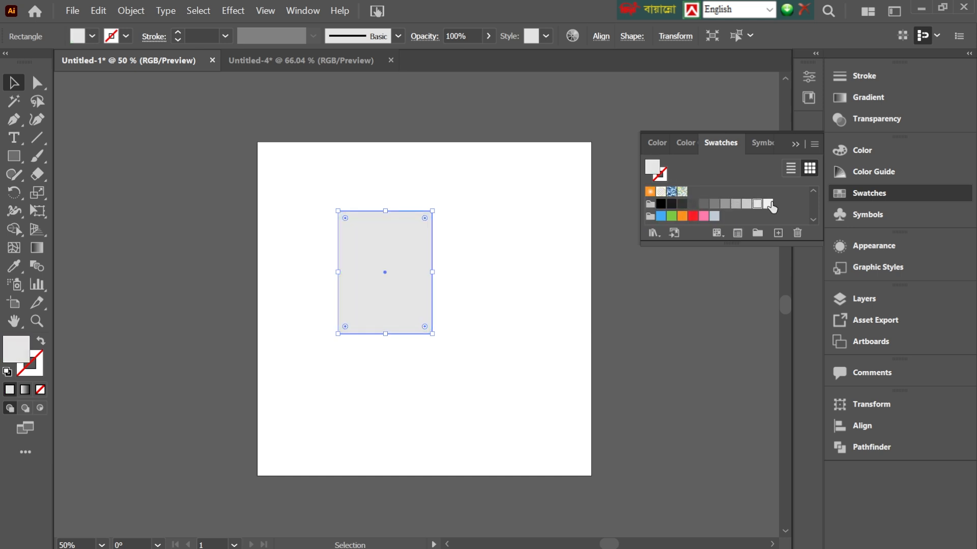
left_click(768, 204)
left_click(796, 143)
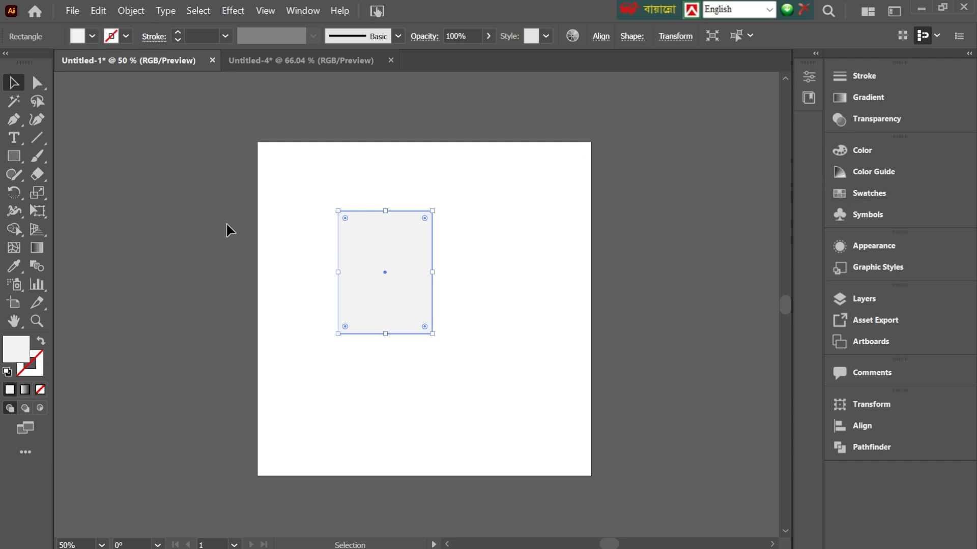
left_click_drag(385, 269, 413, 276)
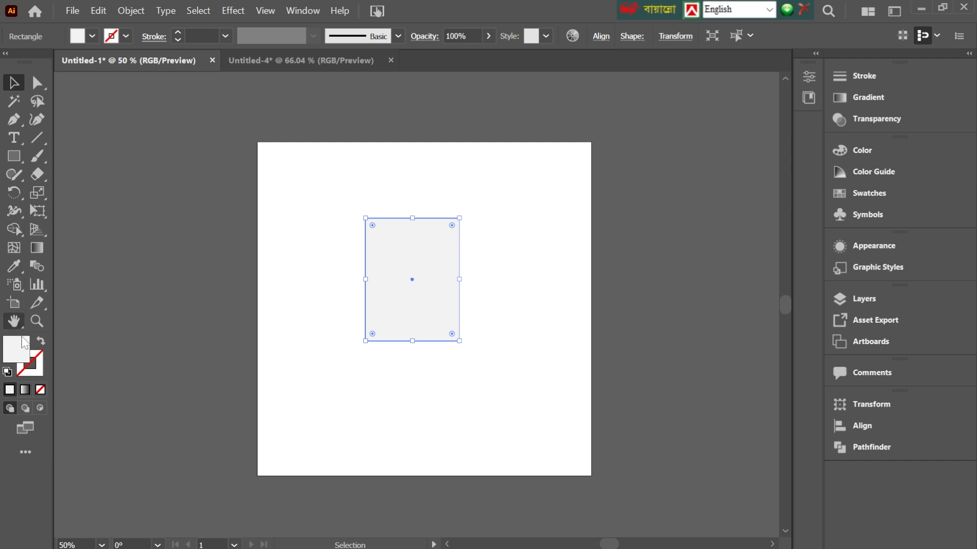
Try a custom fill in the Color Picker, restricting it to web colors and choosing the brown 996633
double_click(23, 353)
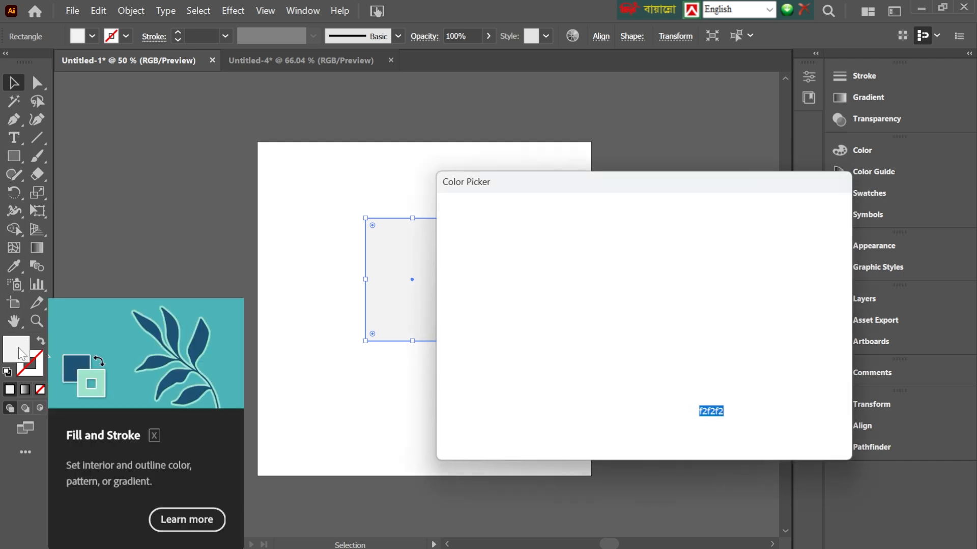
mouse_move(608, 242)
left_mouse_down()
mouse_move(645, 220)
mouse_move(619, 291)
mouse_move(631, 239)
mouse_move(628, 315)
mouse_move(642, 254)
mouse_move(628, 245)
left_mouse_up()
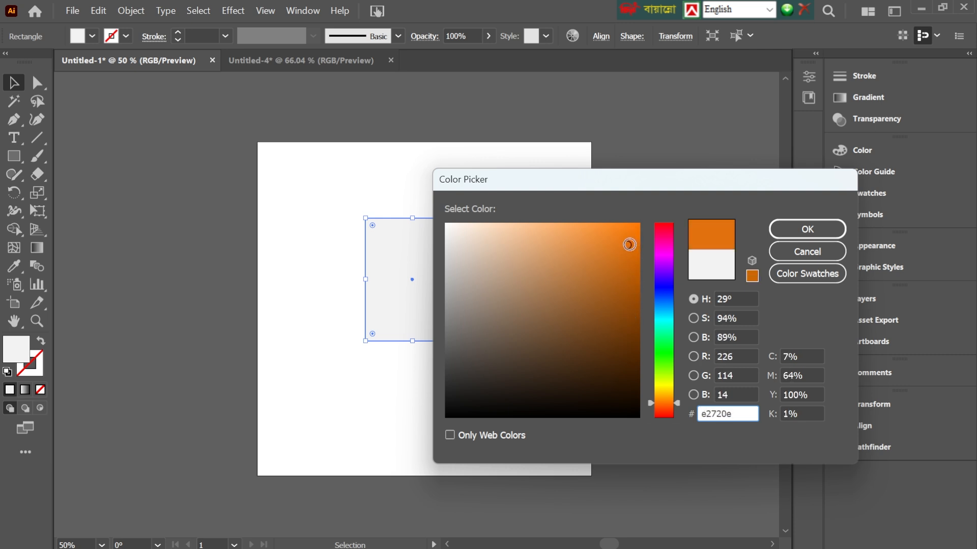
left_click(450, 436)
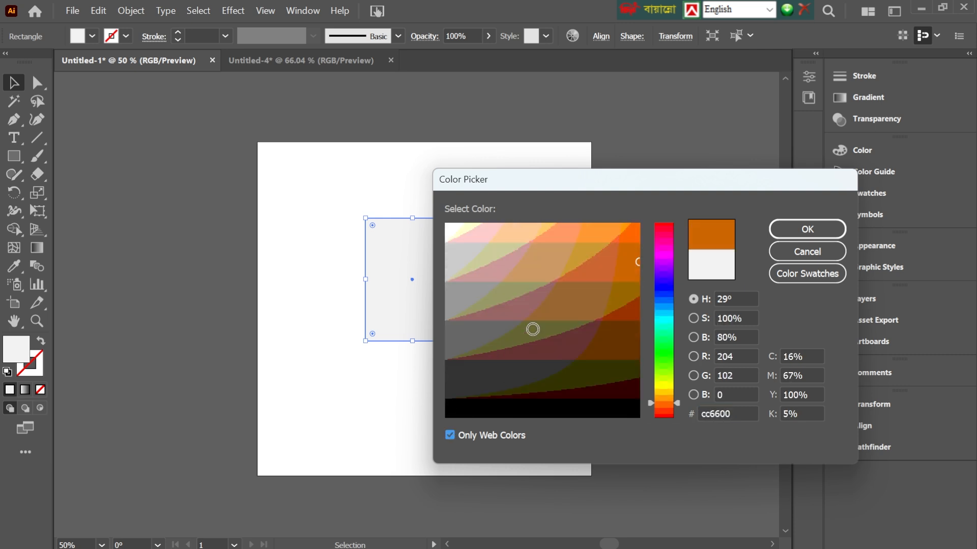
mouse_move(589, 276)
left_mouse_down()
mouse_move(581, 261)
mouse_move(551, 264)
mouse_move(617, 264)
mouse_move(618, 316)
mouse_move(569, 310)
left_mouse_up()
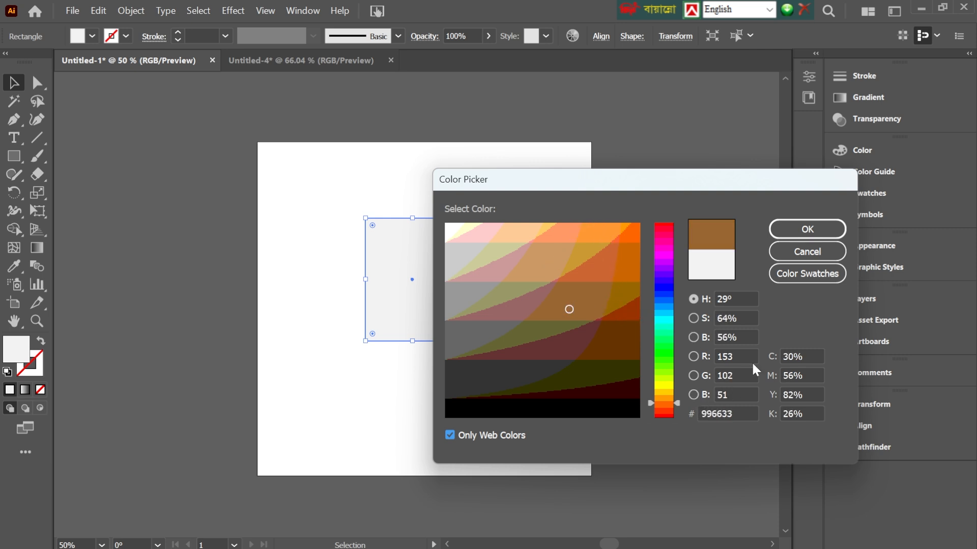
Examine how the Color Picker's spectrum is arranged by saturation, brightness, red, green and blue
left_click(692, 316)
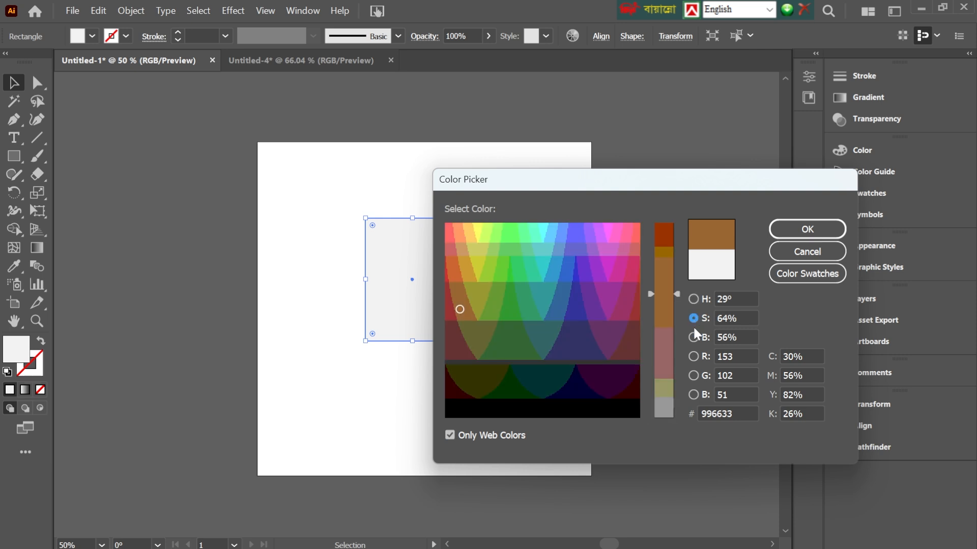
left_click(693, 338)
left_click(693, 356)
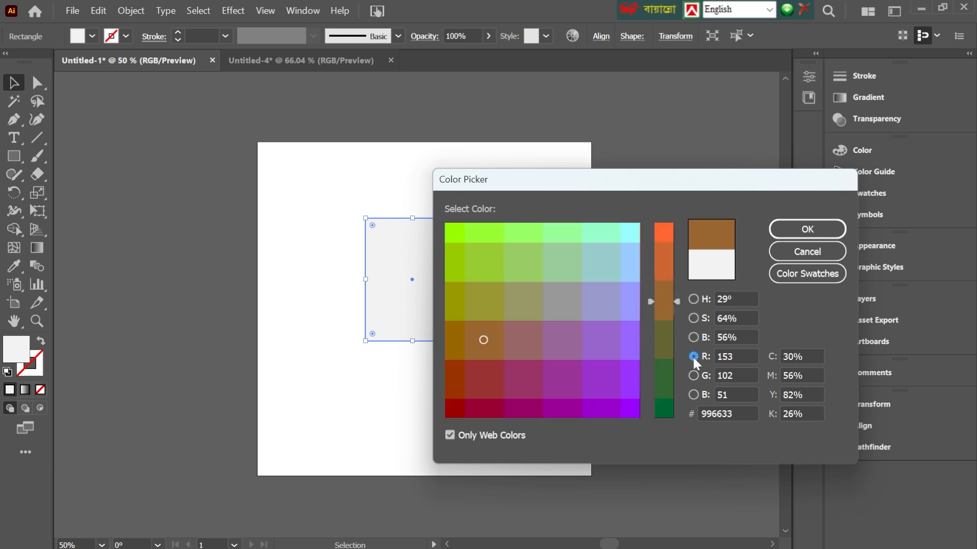
left_click(693, 377)
left_click(693, 392)
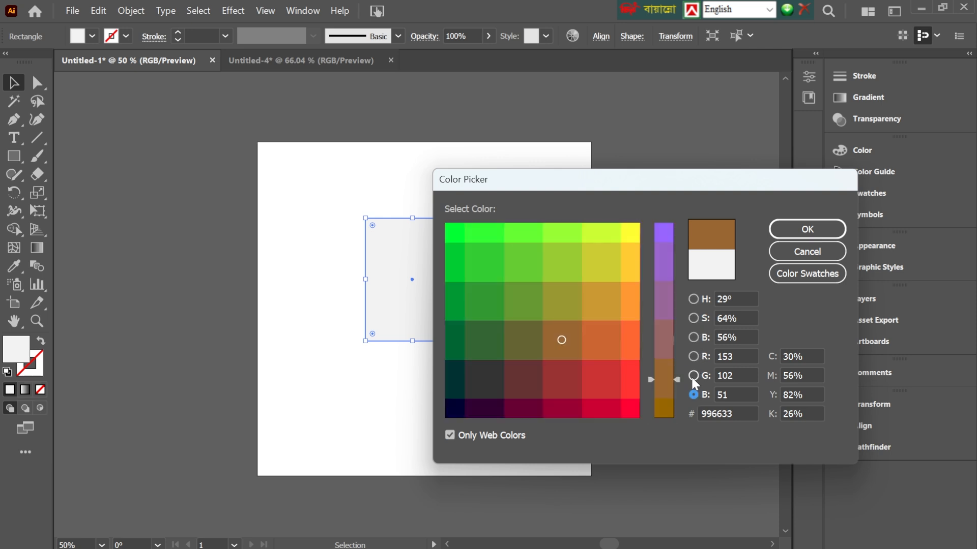
left_click(692, 375)
left_click(689, 353)
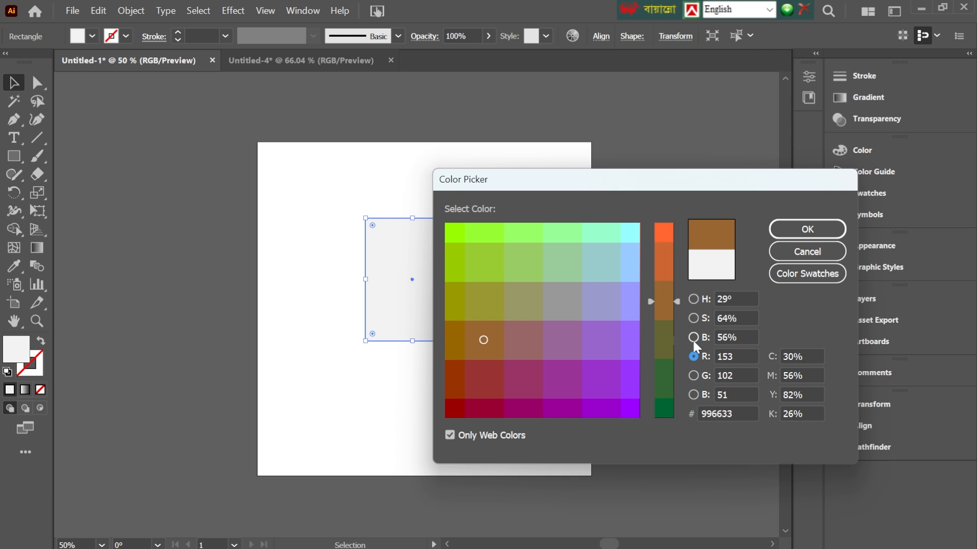
left_click(692, 392)
Try the red cc3333 in the color field and discard the color choice
left_click(626, 386)
left_click(616, 386)
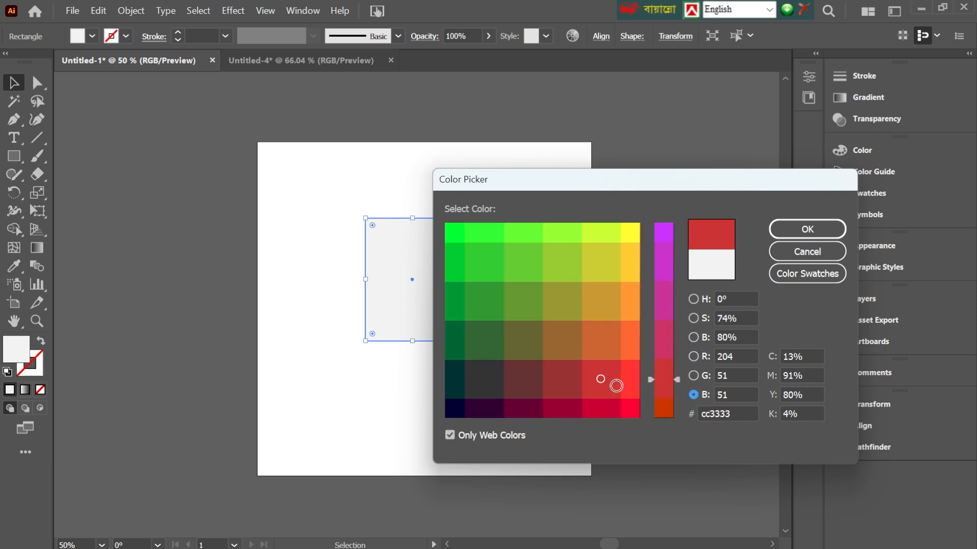
left_click(788, 253)
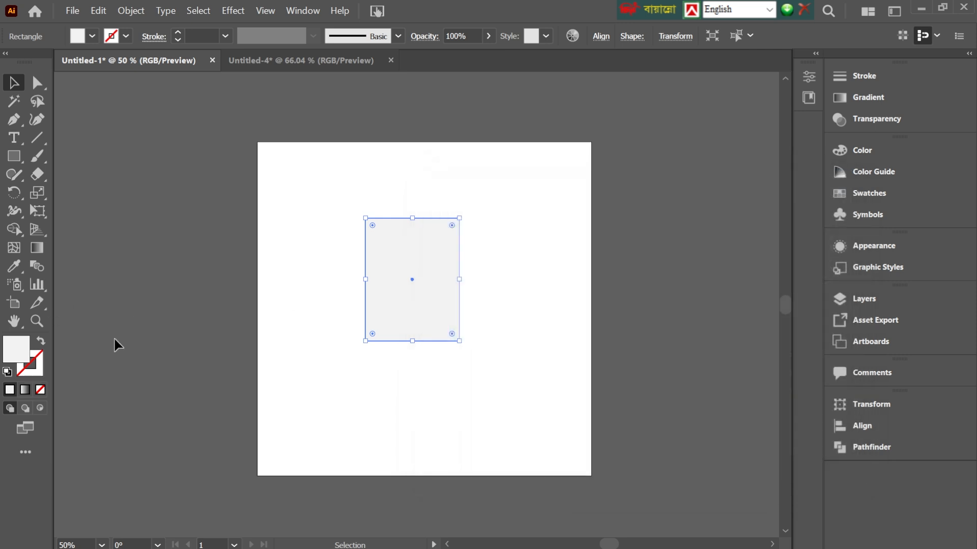
Move the rectangle slightly down and try custom red fill shades in the Color Picker, finishing with dark red 600909
mouse_move(398, 270)
left_mouse_down()
mouse_move(412, 281)
mouse_move(398, 281)
left_mouse_up()
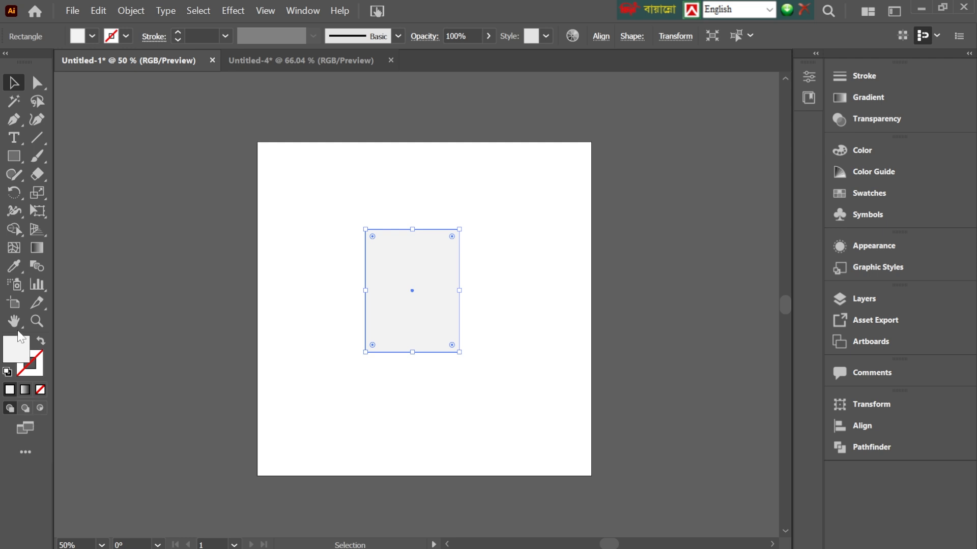
double_click(20, 357)
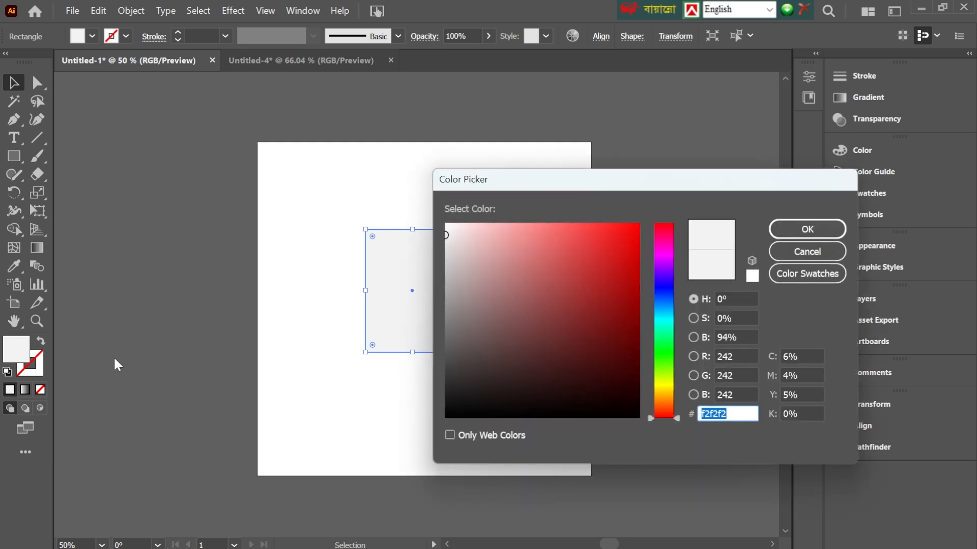
left_click(606, 287)
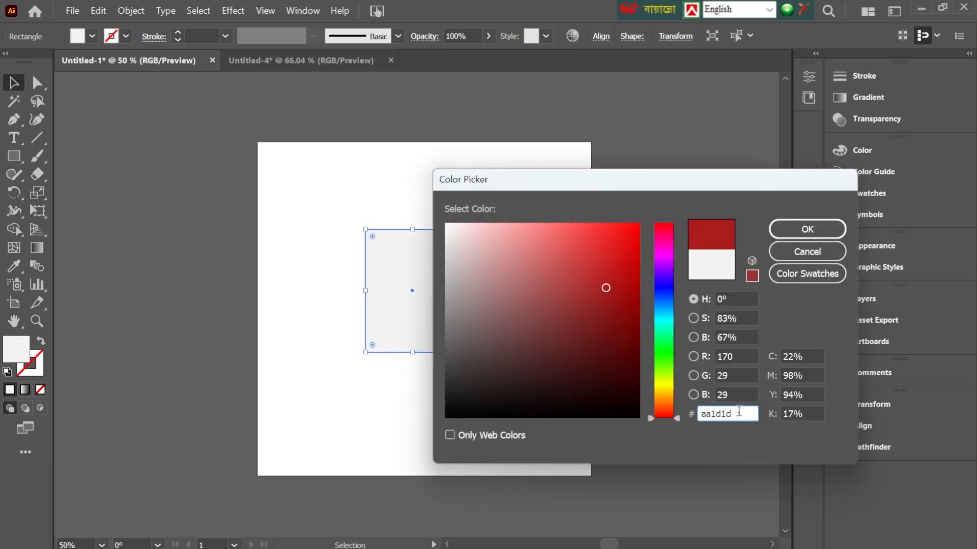
left_click_drag(739, 410, 685, 414)
left_click(622, 316)
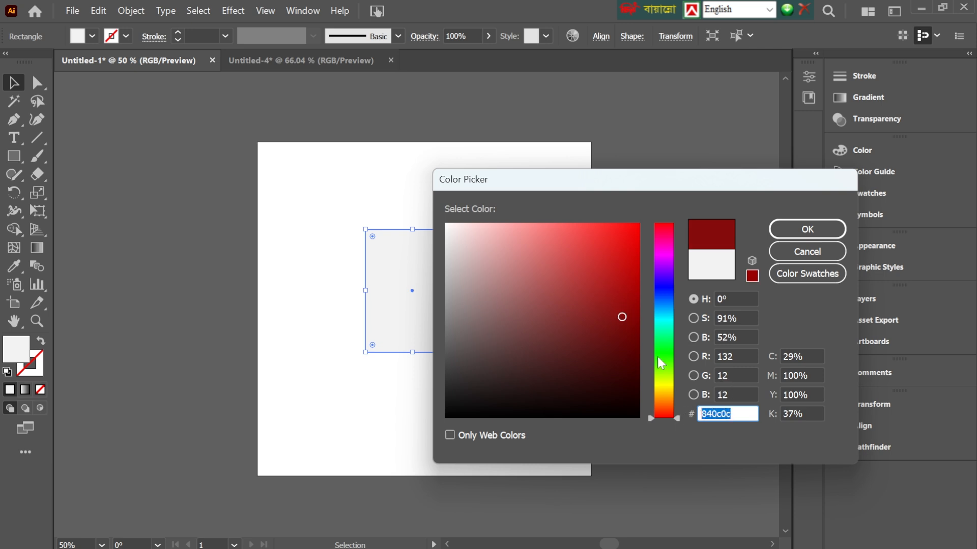
left_click(620, 256)
left_click_drag(620, 256, 623, 343)
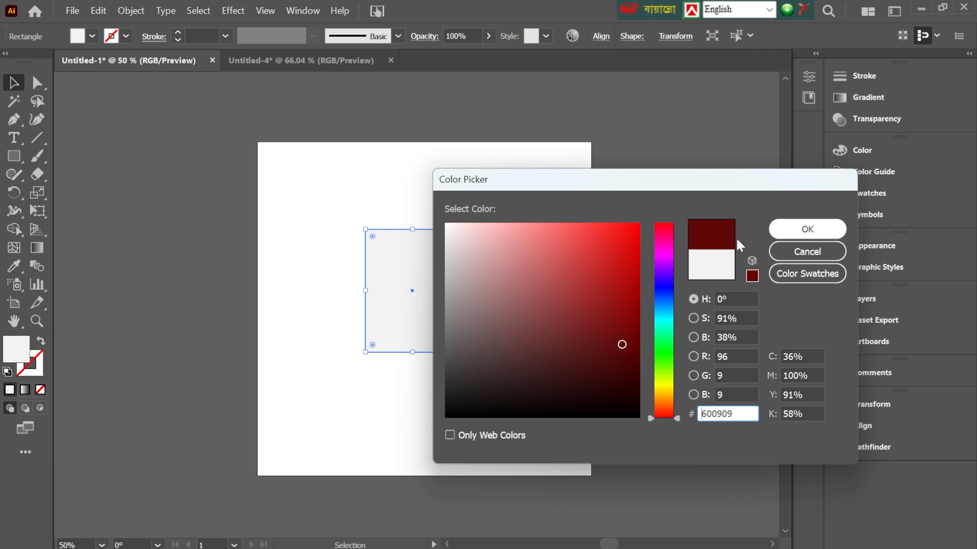
Choose the light pink efb4b4 in the color field and highlight its hex code
left_click(492, 235)
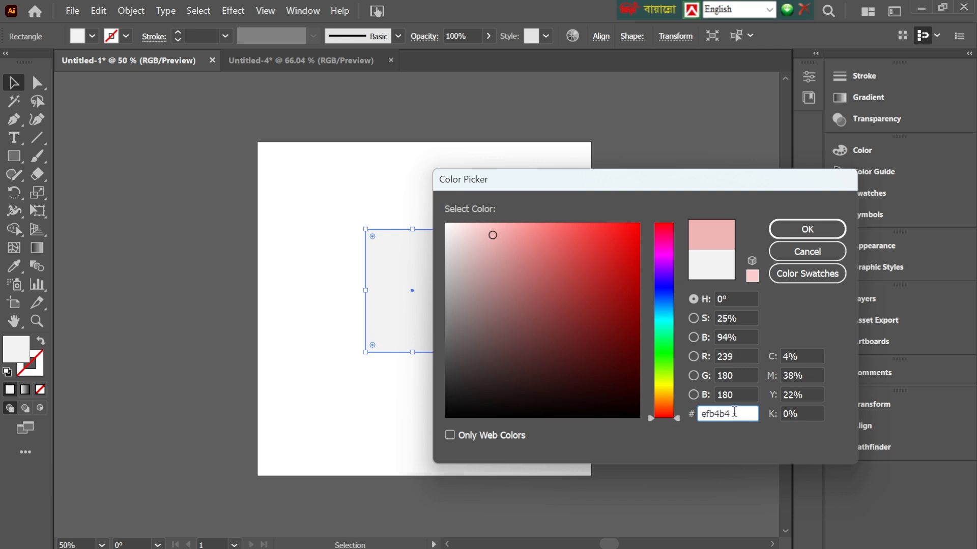
left_click_drag(728, 414, 691, 414)
left_click_drag(739, 414, 700, 417)
left_click_drag(734, 413, 692, 414)
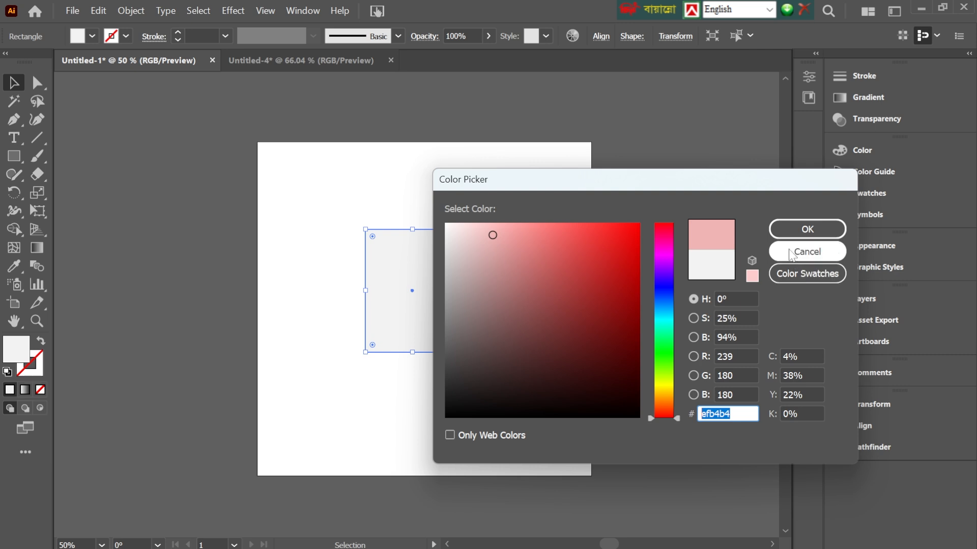
Choose the dark red ba1717 in the color field and apply it as the rectangle's fill
left_click(615, 275)
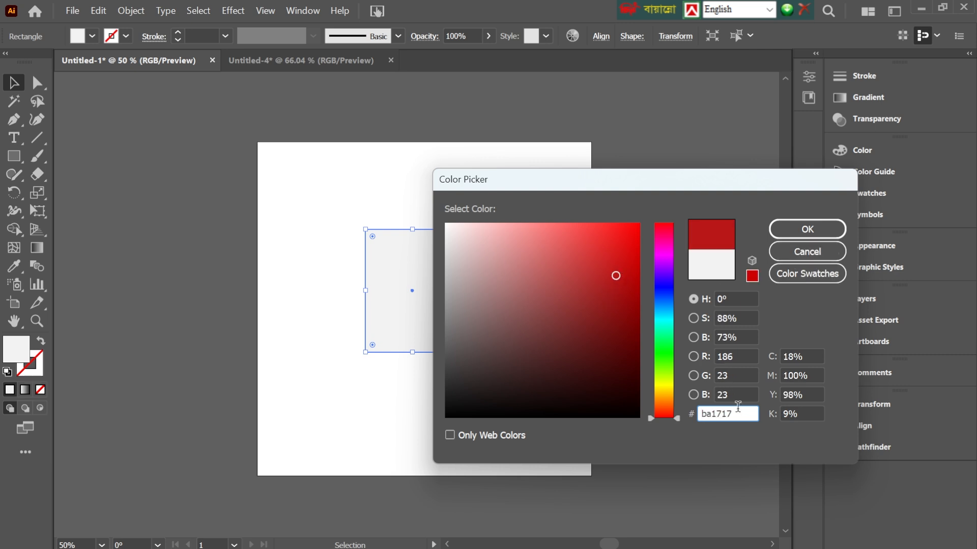
left_click(806, 229)
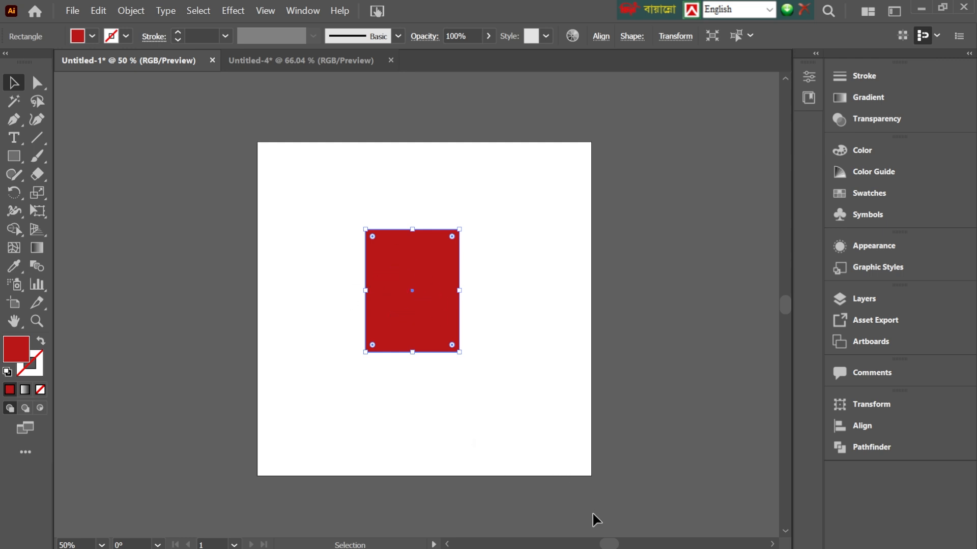
Switch to Chrome and open the Color Hunt website from the "colour palette" search results
mouse_move(631, 534)
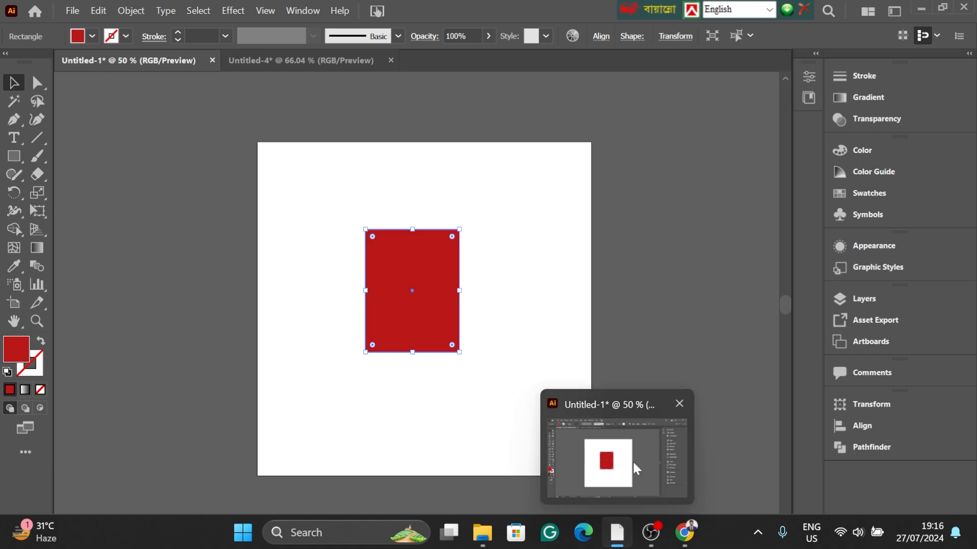
left_click(682, 474)
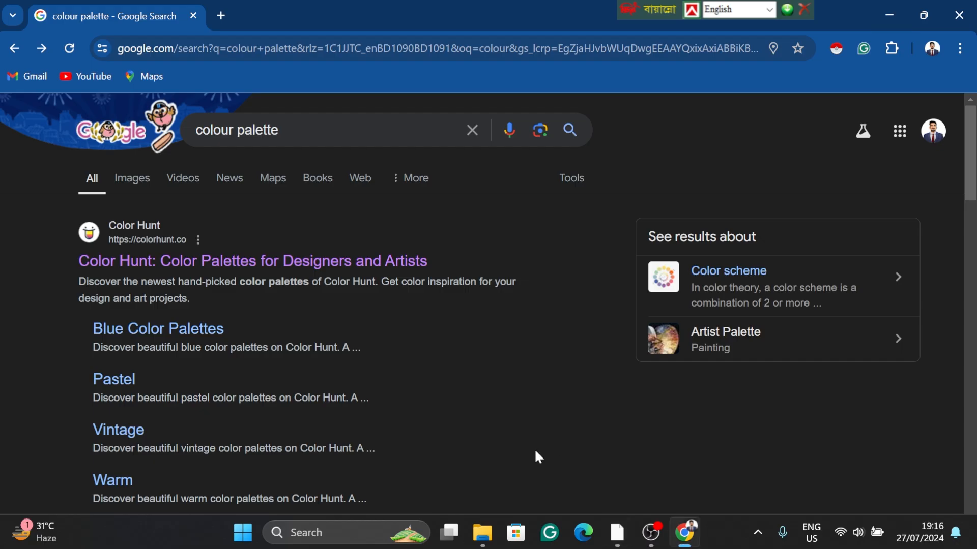
left_click_drag(288, 130, 167, 136)
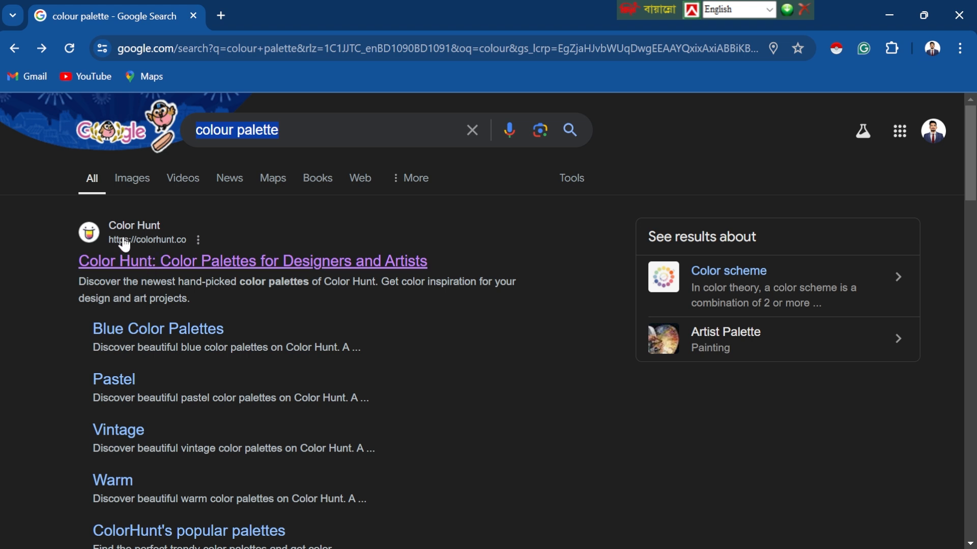
left_click(166, 271)
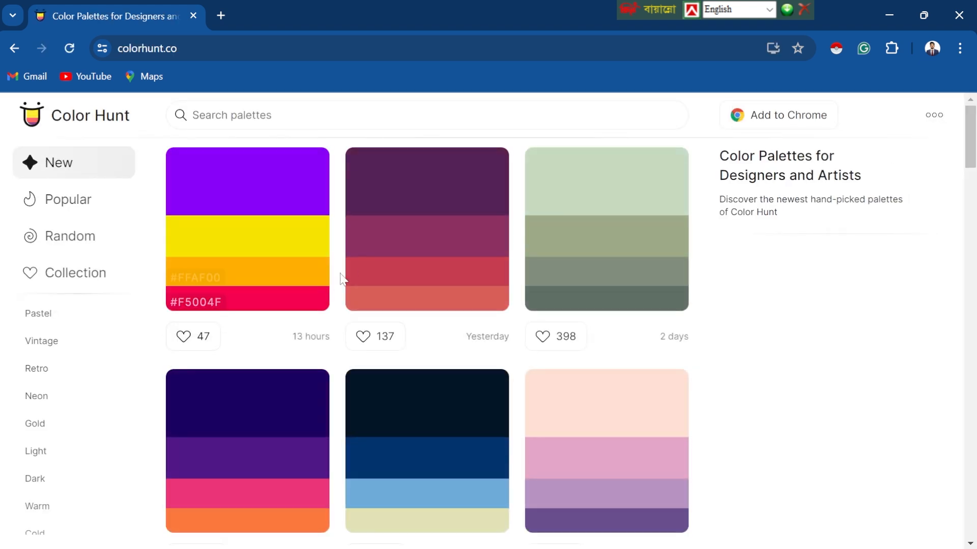
Browse the newest Color Hunt palettes and copy the cream hex code FFF1DB from the pink, cream, tan and blue palette
scroll(379, 330, "down", 7)
scroll(314, 433, "down", 5)
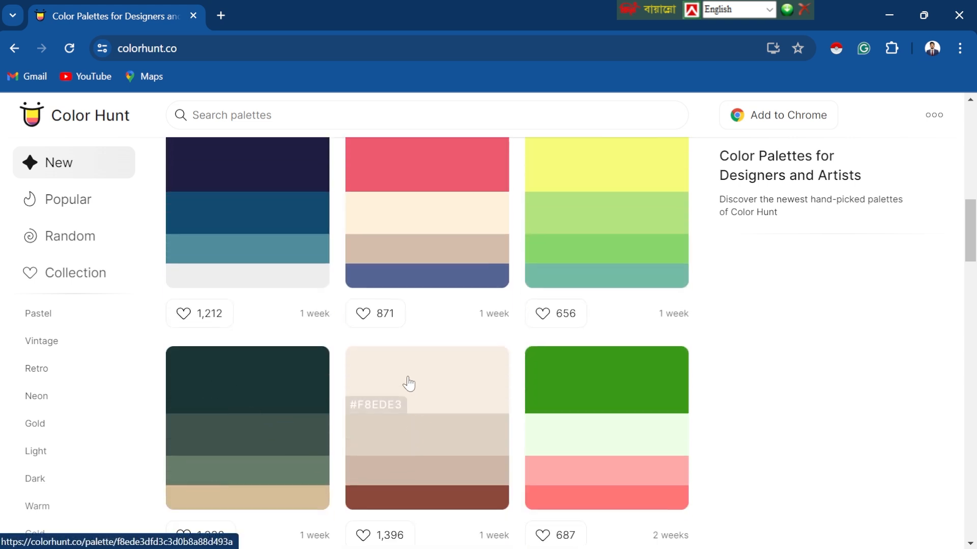
scroll(454, 435, "up", 5)
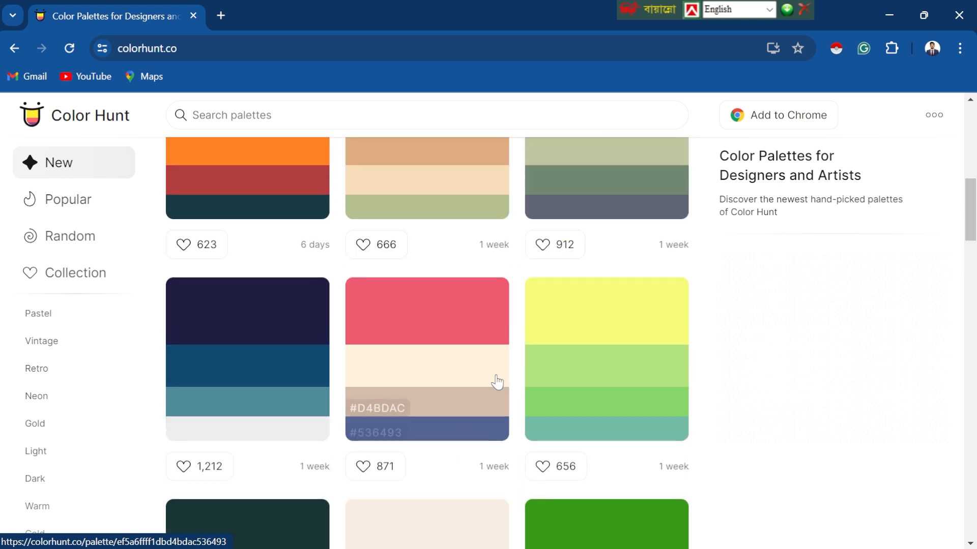
scroll(583, 323, "down", 1)
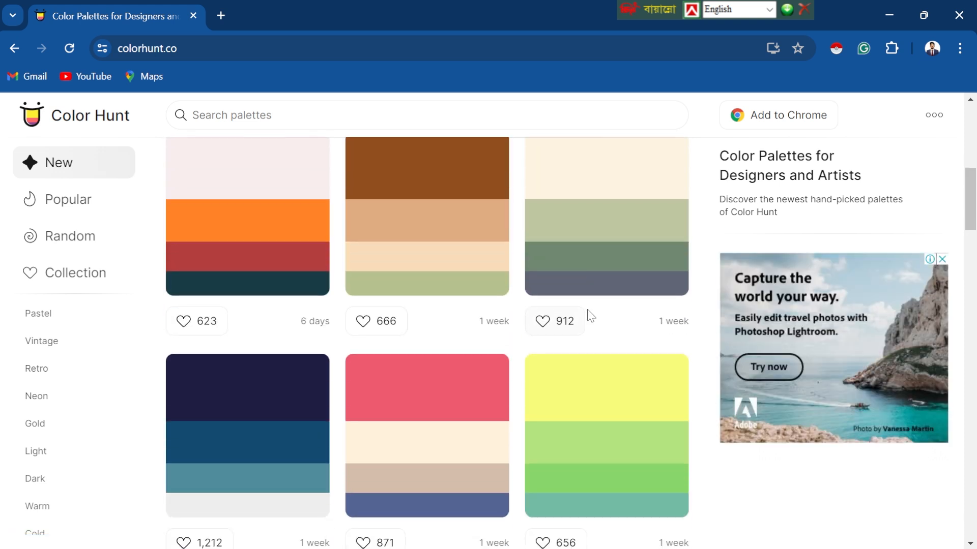
scroll(608, 290, "up", 3)
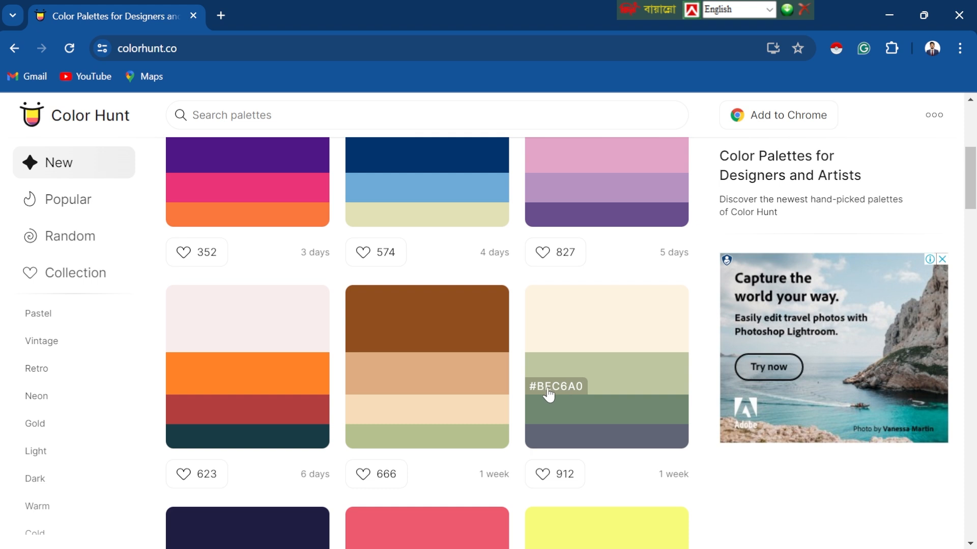
scroll(567, 401, "down", 3)
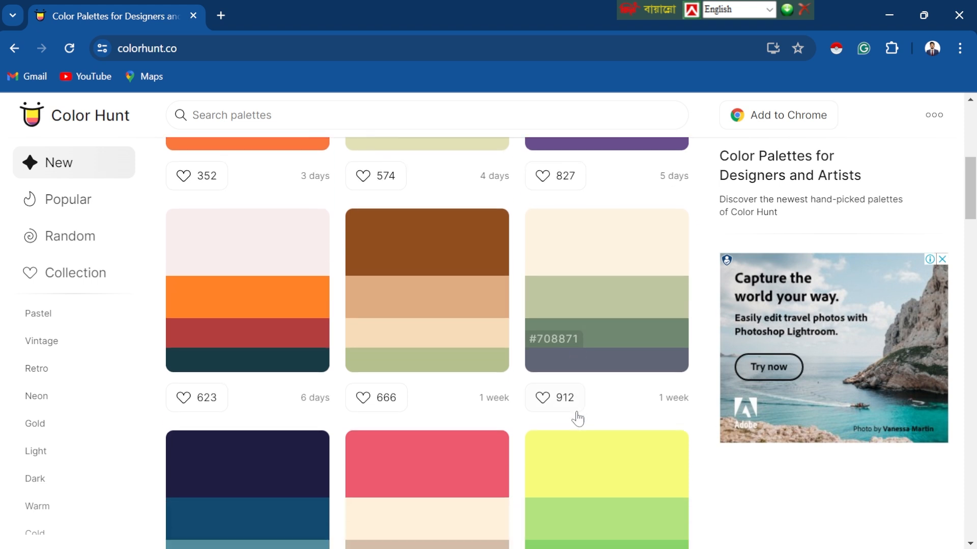
scroll(631, 453, "down", 3)
scroll(626, 451, "up", 3)
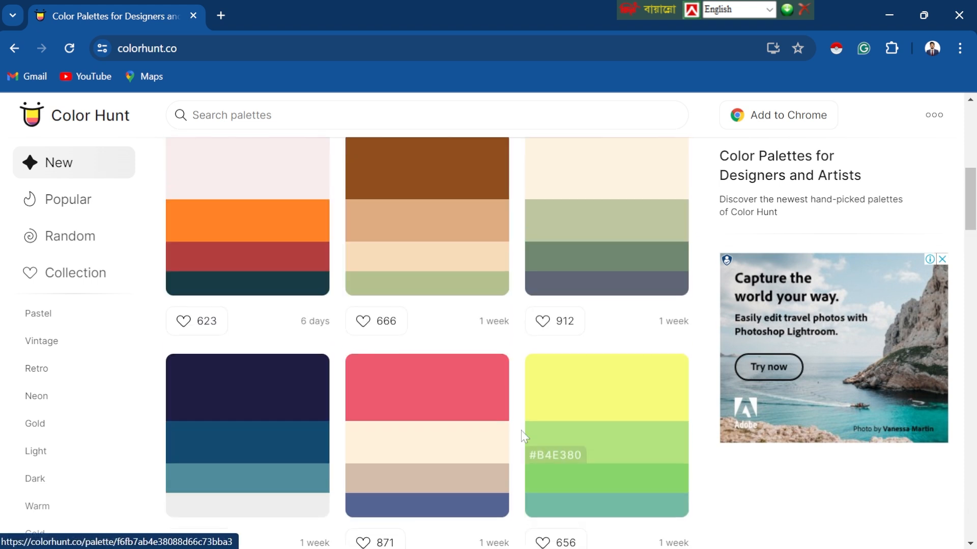
left_click(375, 462)
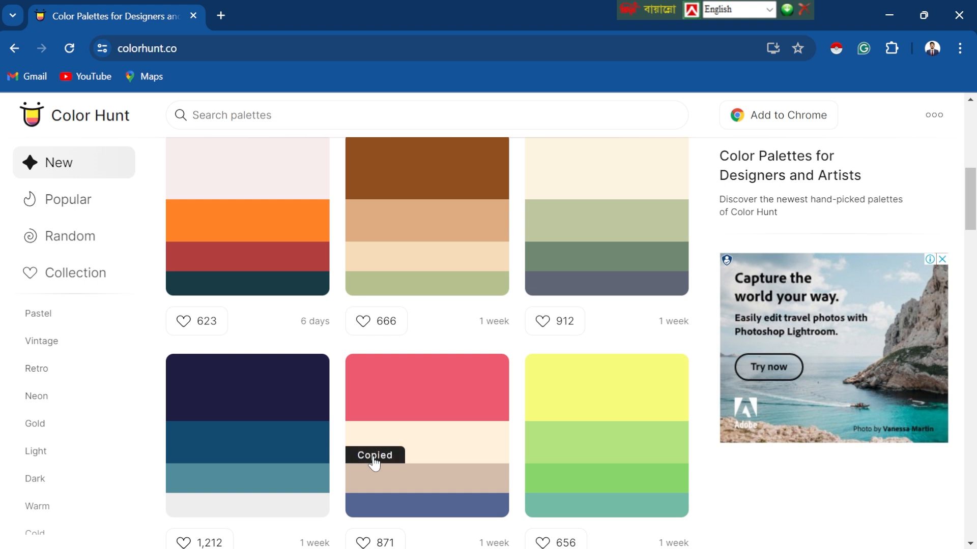
Switch back to Illustrator and set the rectangle's fill to hex code FFF1DB in the Color Picker
mouse_move(618, 542)
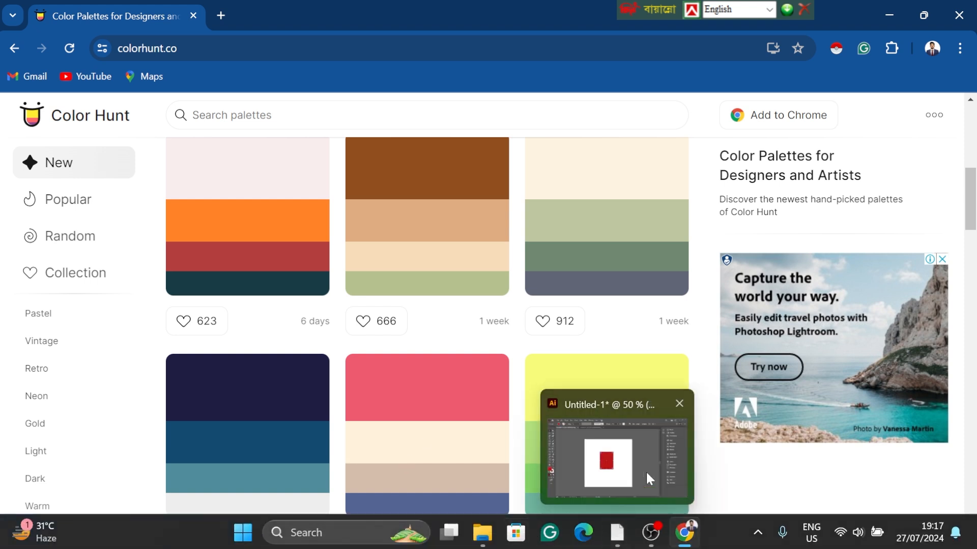
left_click(622, 464)
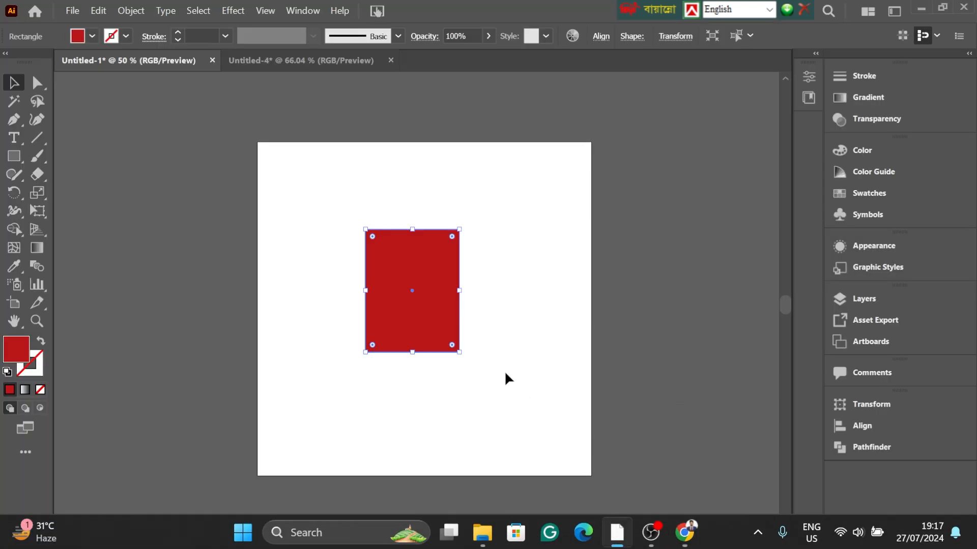
double_click(16, 348)
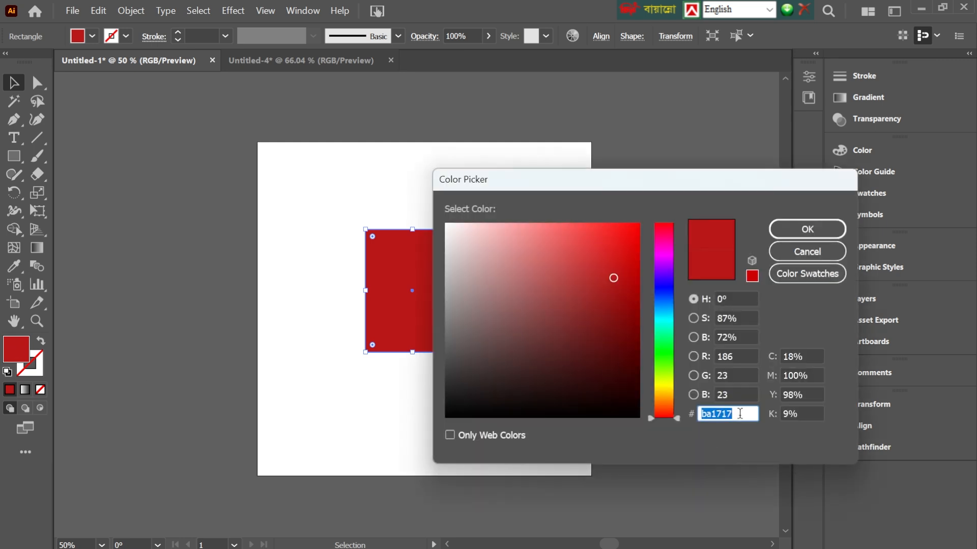
key("BackSpace")
type("FFF1DB")
left_click(781, 241)
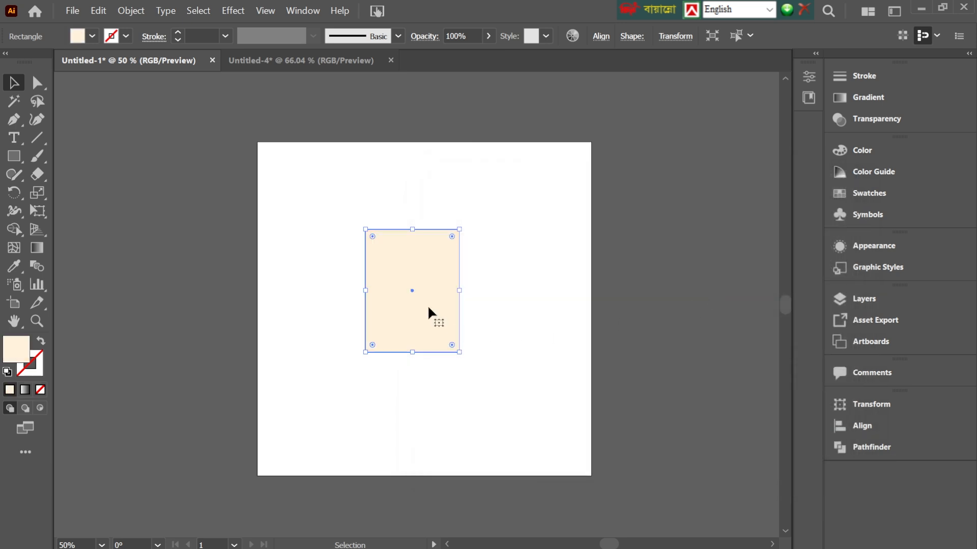
Move the cream rectangle slightly down and to the right on the artboard, leaving it selected
mouse_move(427, 296)
left_mouse_down()
mouse_move(438, 268)
mouse_move(425, 294)
left_mouse_up()
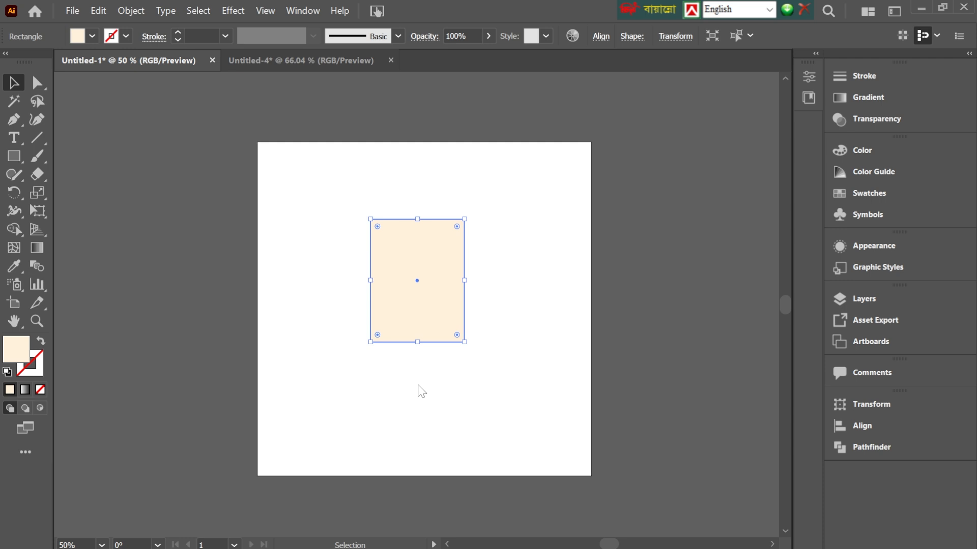
left_click(401, 420)
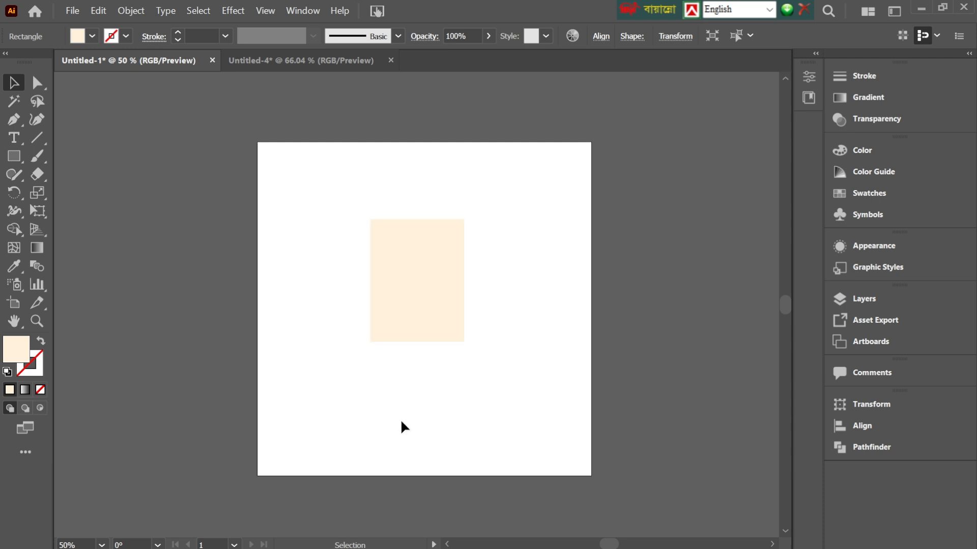
left_click_drag(387, 288, 412, 319)
left_click(386, 414)
left_click(413, 356)
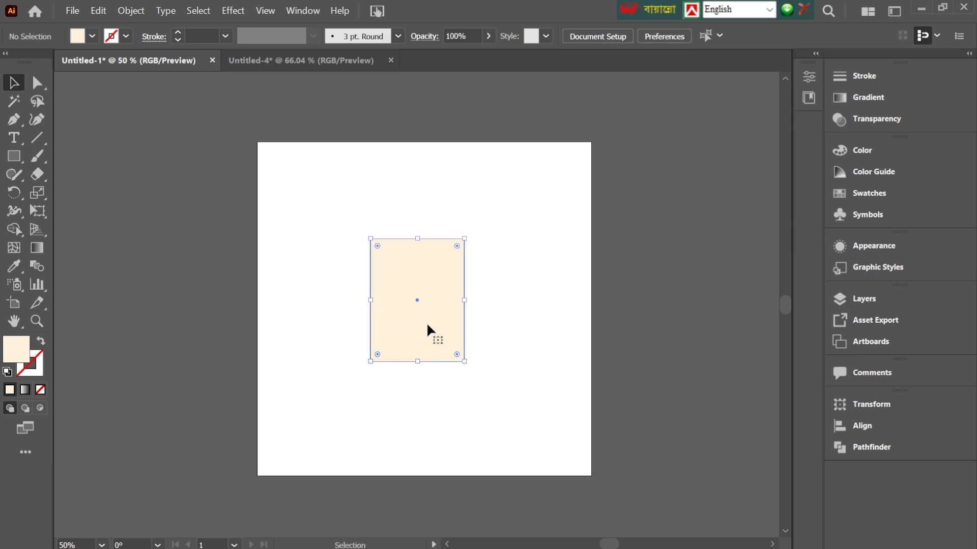
Show the gradient settings for the selected rectangle
left_click(867, 100)
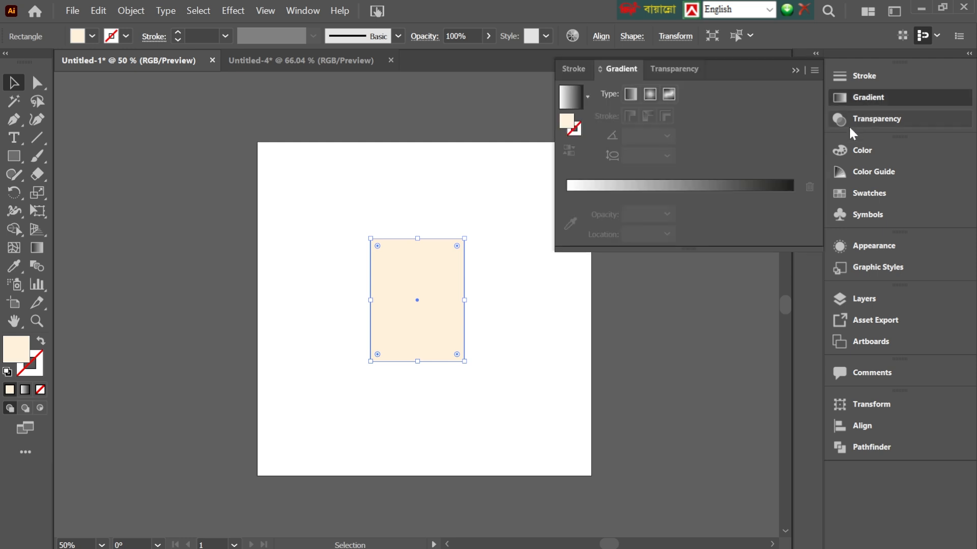
left_click(888, 100)
left_click(875, 99)
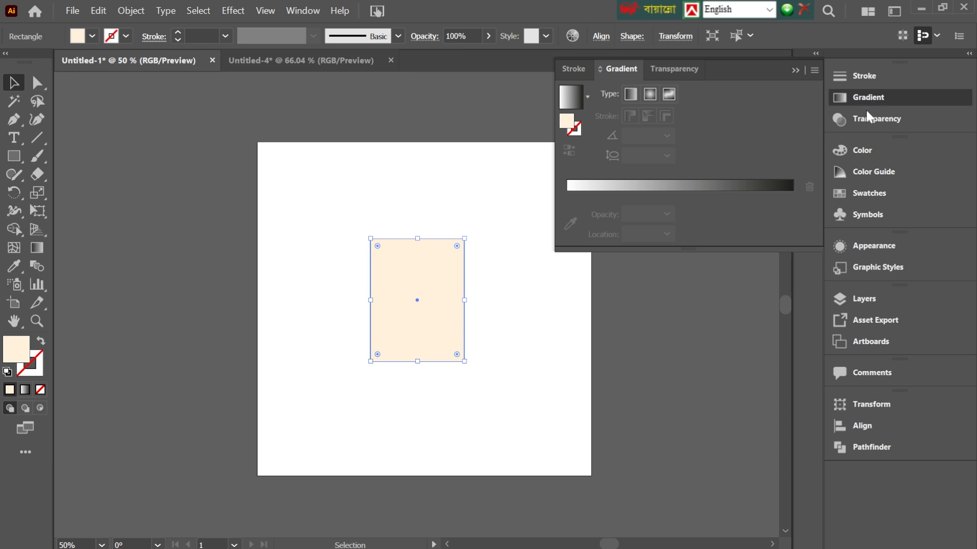
Search the application's commands for "gradi", run the Gradient result, and bring the gradient settings back up
left_click(828, 10)
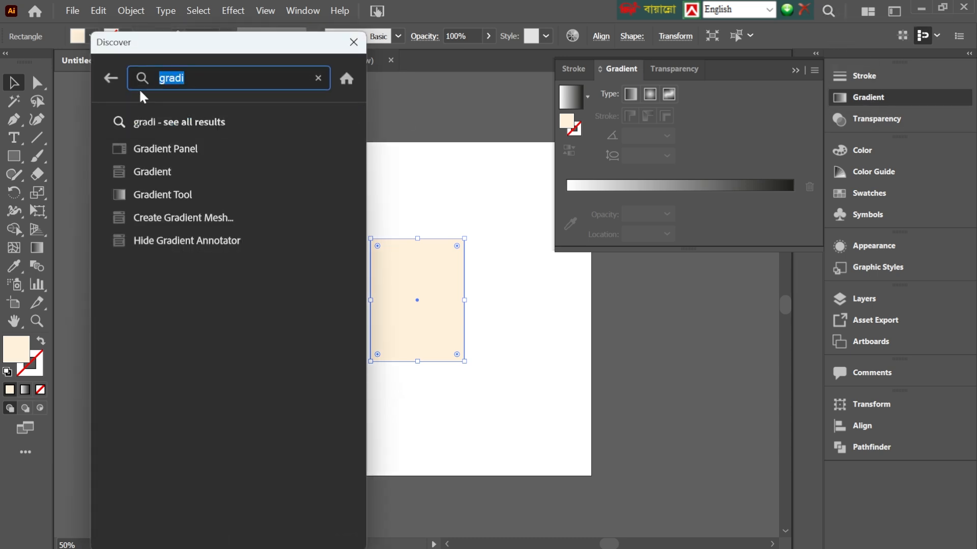
key("BackSpace")
type("gradi")
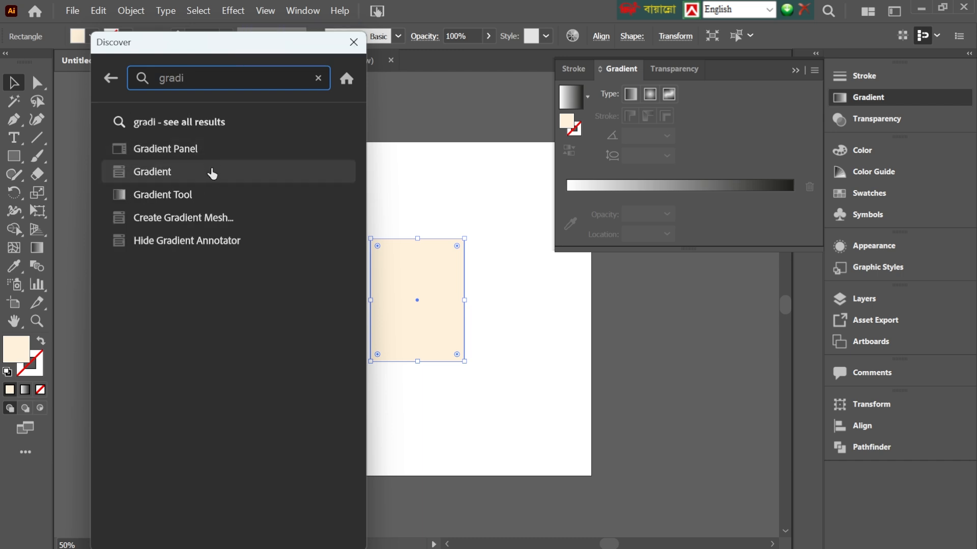
left_click(211, 171)
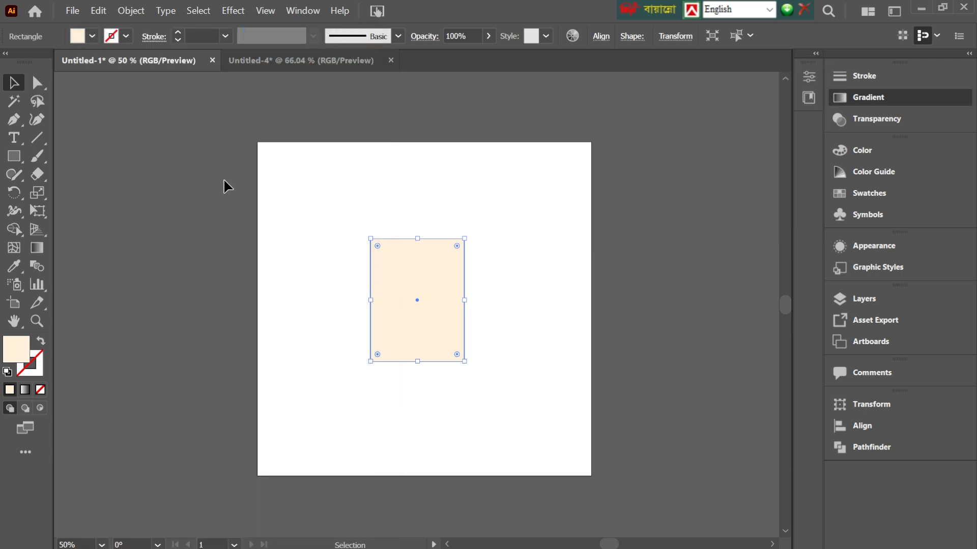
left_click(870, 97)
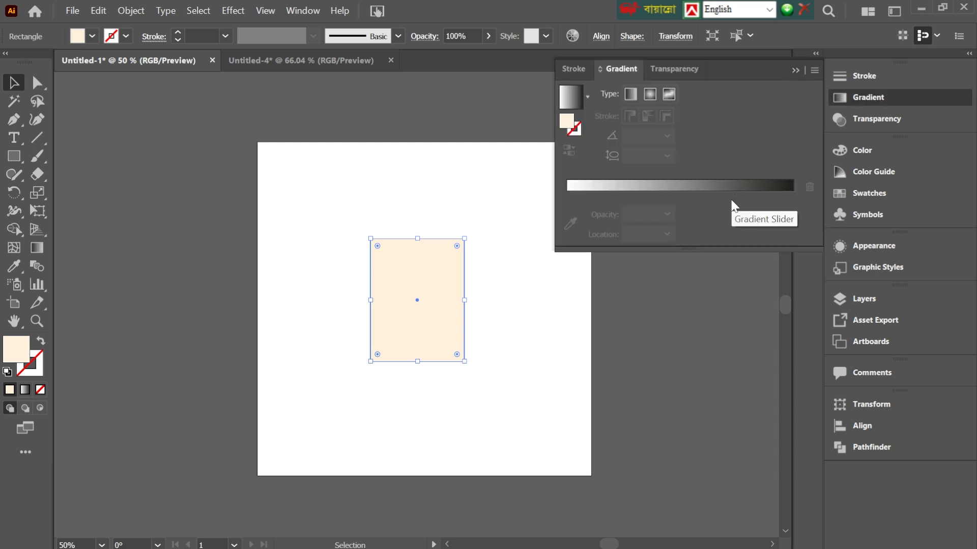
Apply a linear gradient fill to the rectangle and color its starting stop pure red
left_click(698, 186)
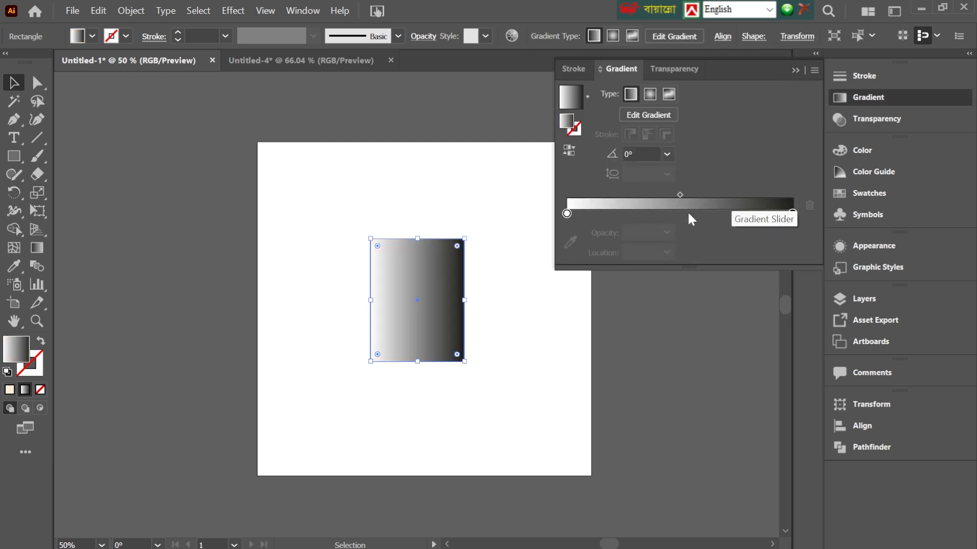
double_click(567, 213)
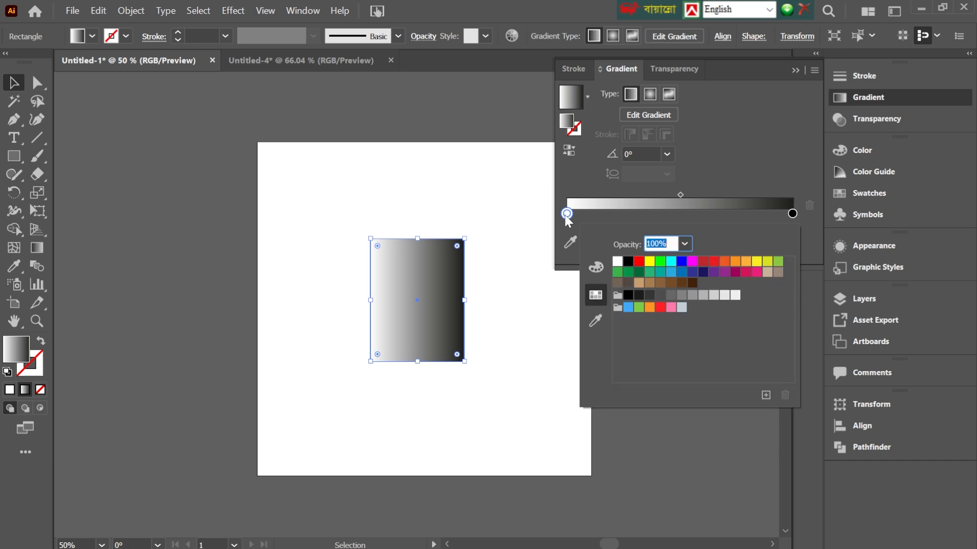
left_click(638, 262)
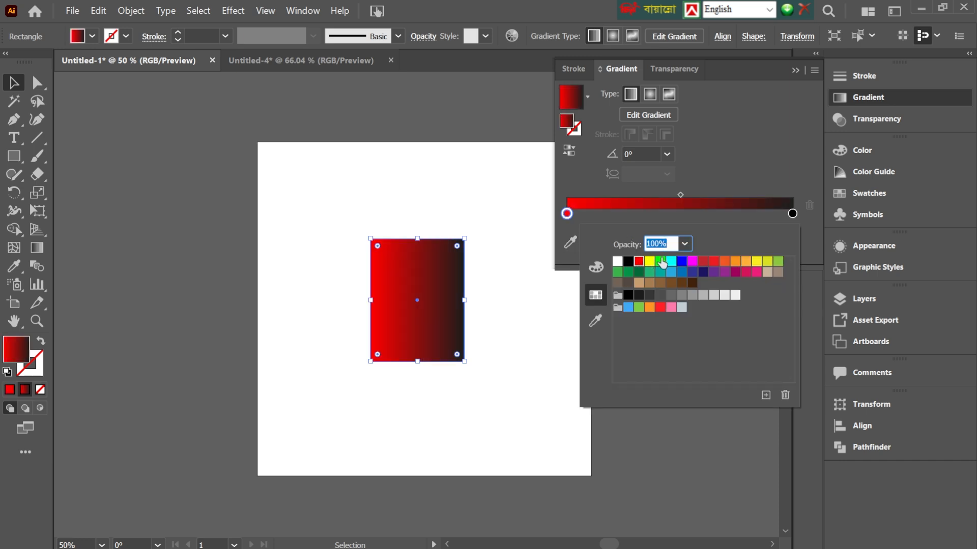
Try dark blue, bright blue, red, gray and purple swatches on the gradient's end stop, finishing with dark blue
left_click(794, 214)
double_click(793, 214)
left_click(703, 274)
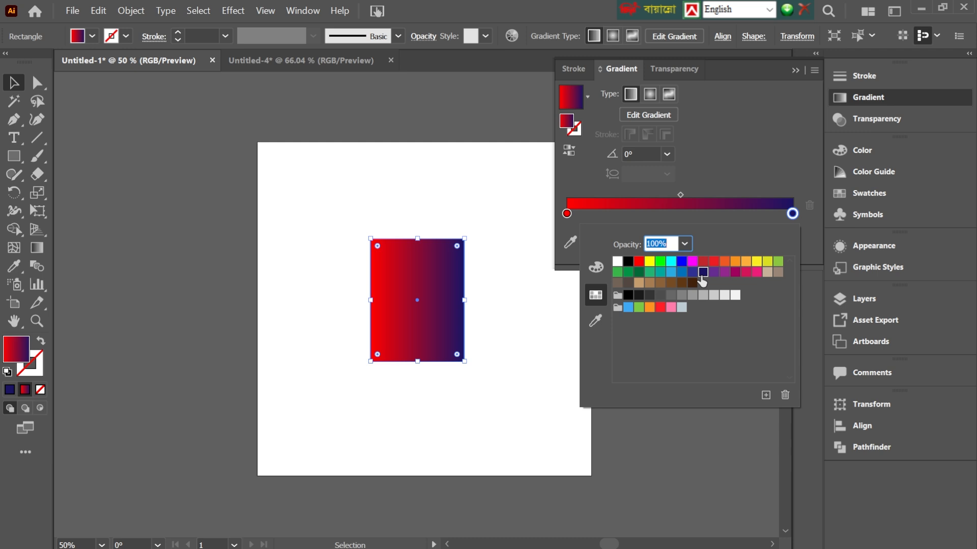
left_click(681, 262)
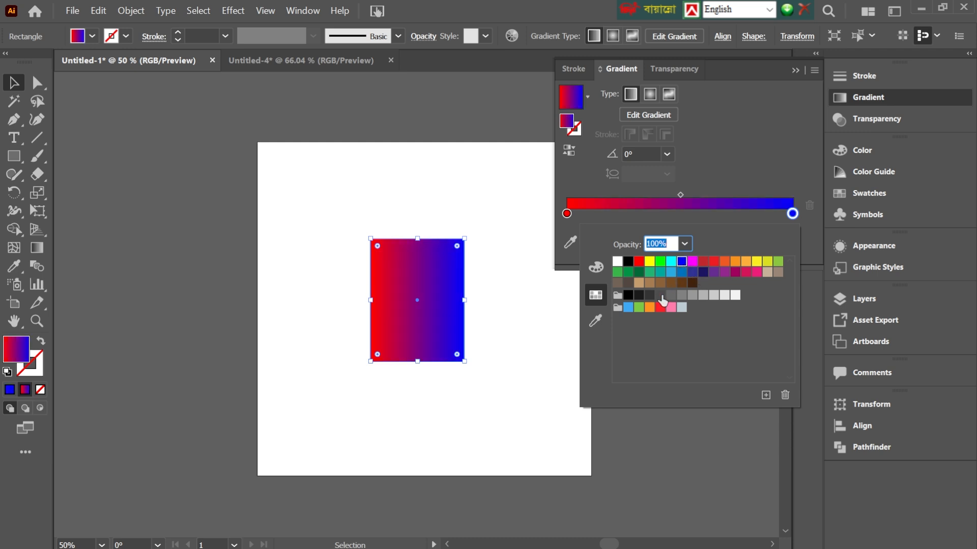
left_click(660, 307)
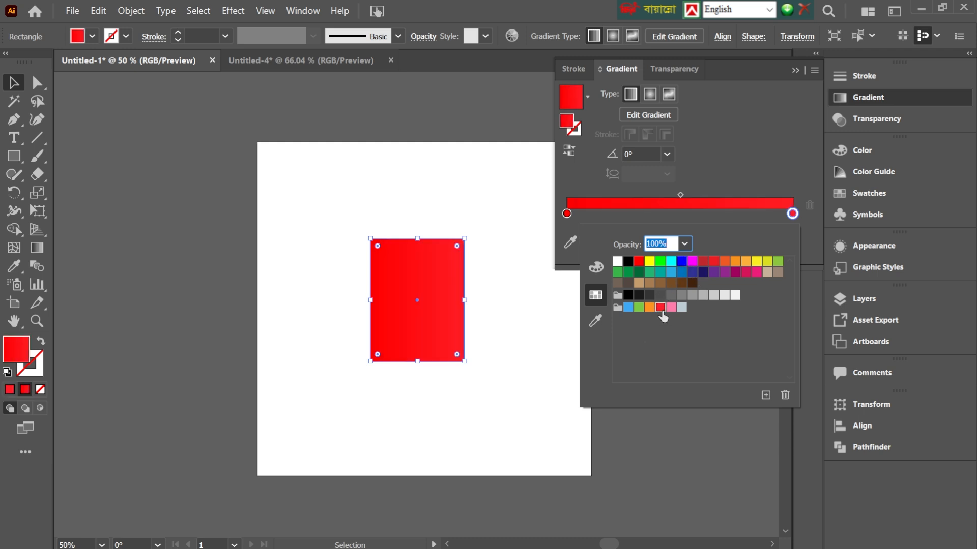
left_click(692, 296)
left_click(713, 296)
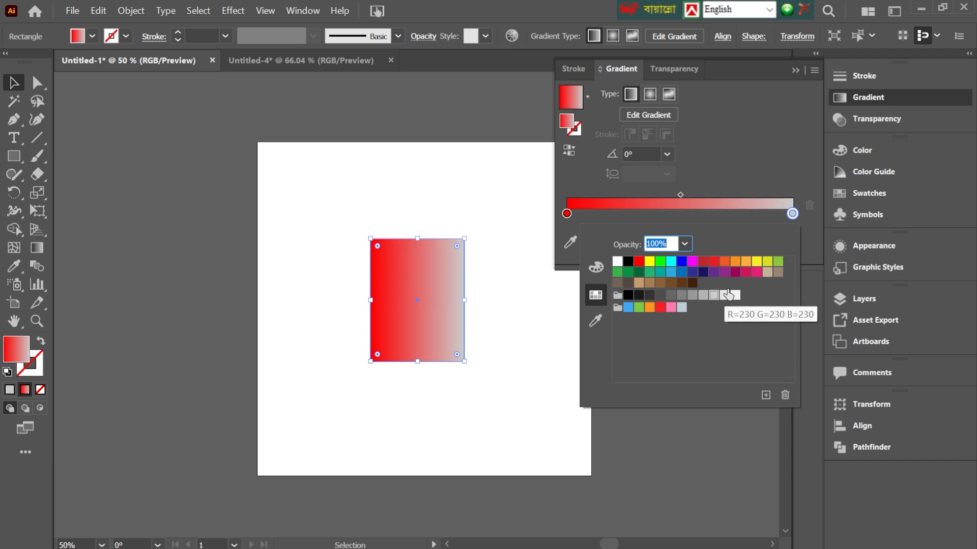
left_click(713, 273)
left_click(703, 272)
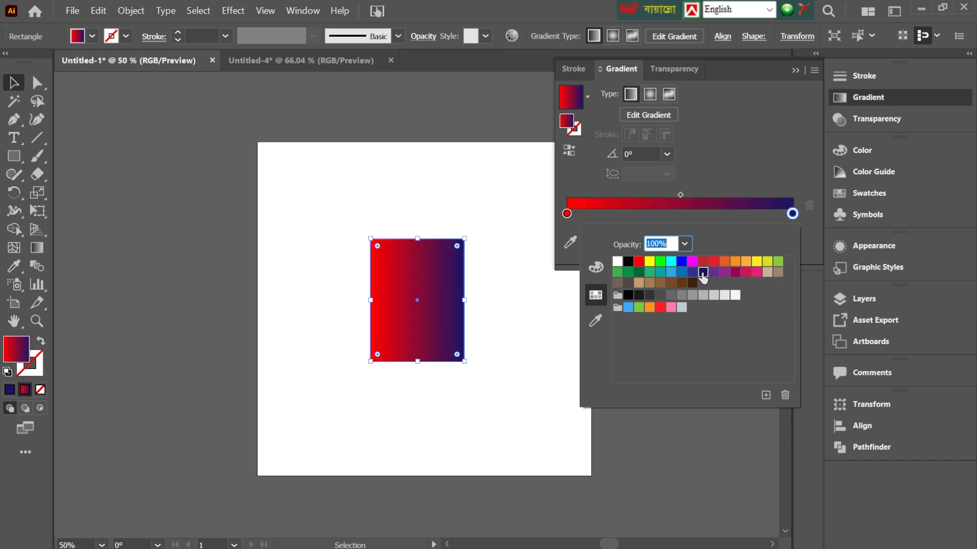
Add a color stop to the gradient near its red end, at about 15.33% location
left_click(615, 219)
left_click(601, 216)
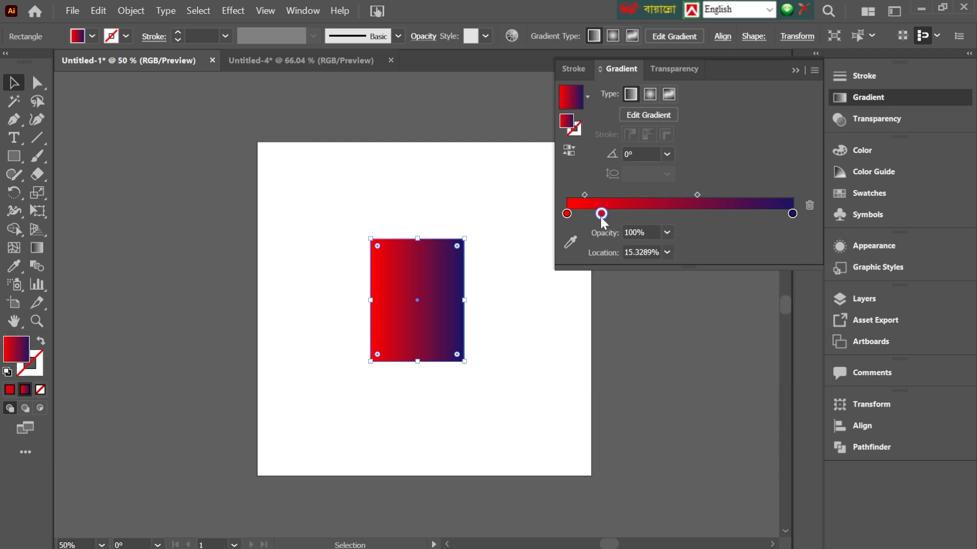
Add six more color stops spaced along the gradient, from about 30% to about 84% location
left_click(633, 214)
left_click(657, 215)
left_click(682, 215)
left_click(708, 214)
left_click(733, 214)
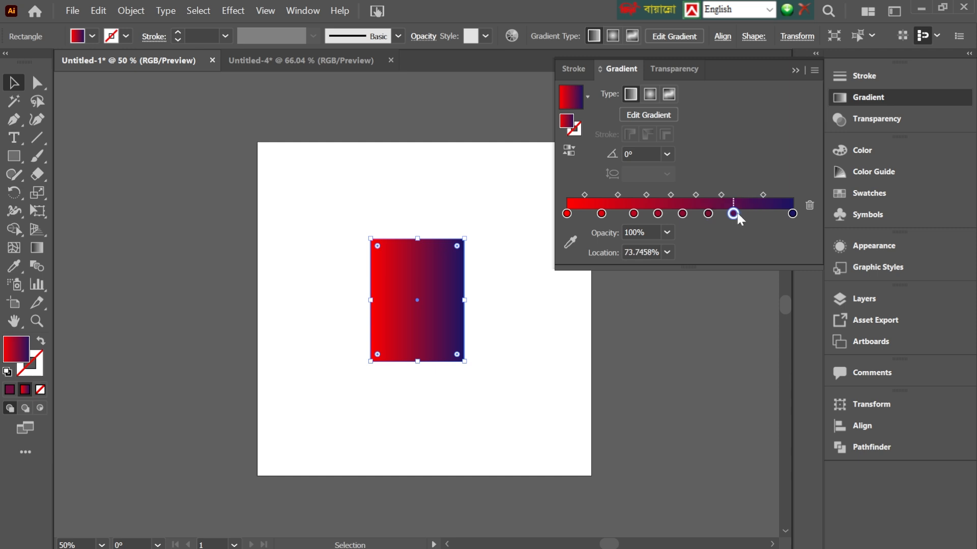
left_click(757, 215)
Color the gradient's second stop bright green, its fourth stop magenta and its third stop yellow using swatches
double_click(602, 213)
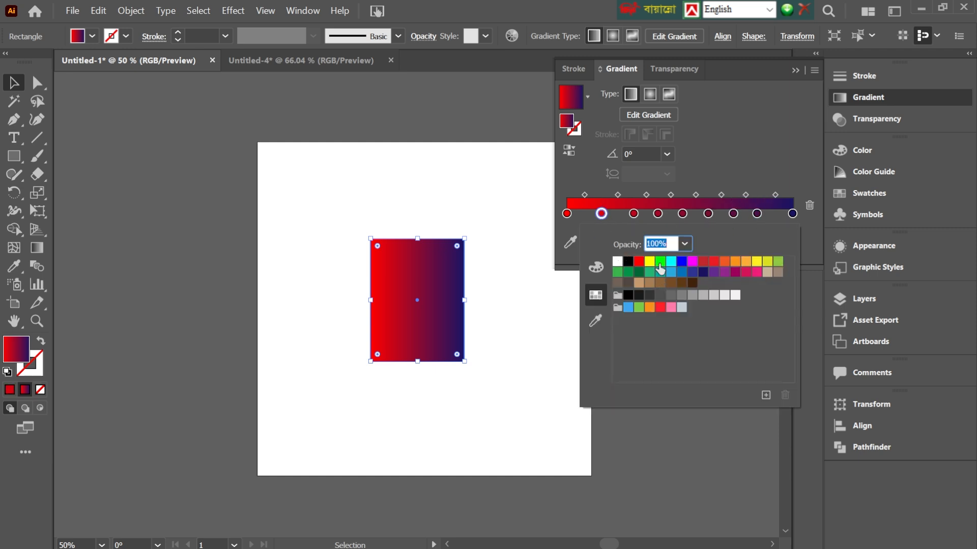
left_click(660, 262)
left_click(657, 213)
double_click(656, 213)
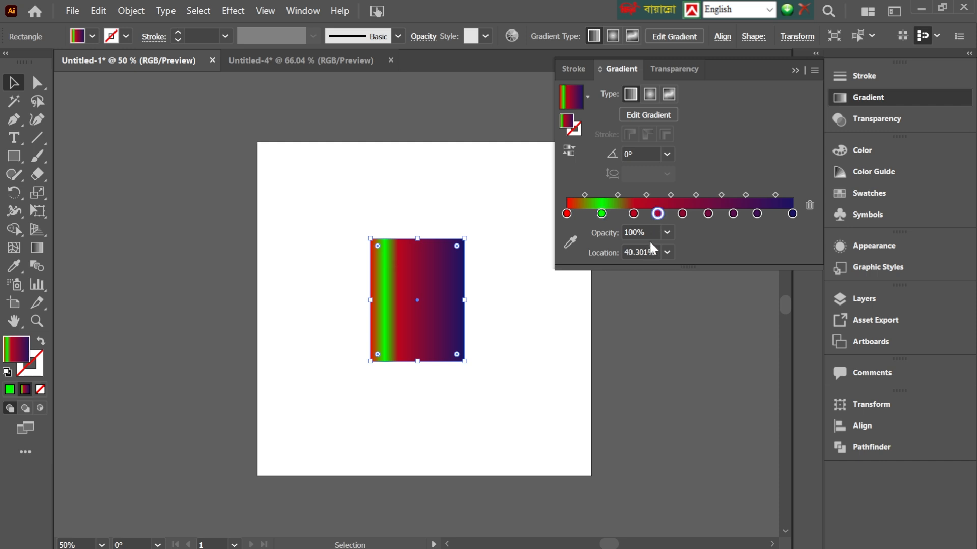
left_click(692, 262)
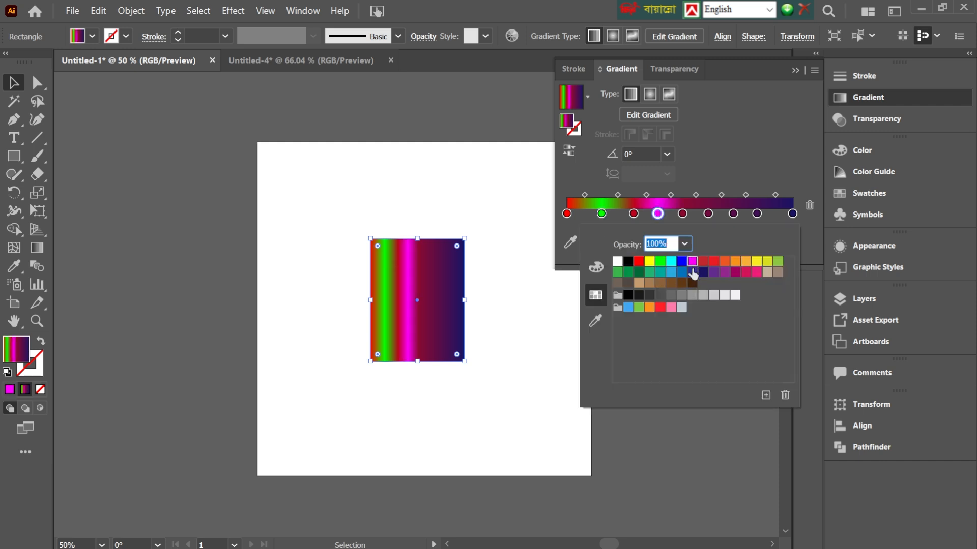
left_click(633, 213)
double_click(634, 214)
left_click(757, 263)
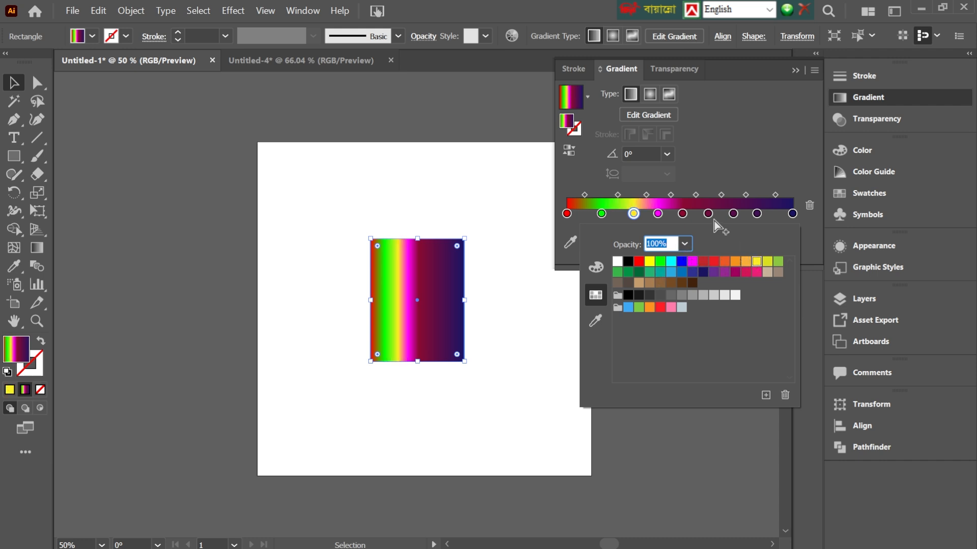
Color the gradient stop near 51% beige and the stop near 63% brown, and deselect the rectangle
left_click(682, 213)
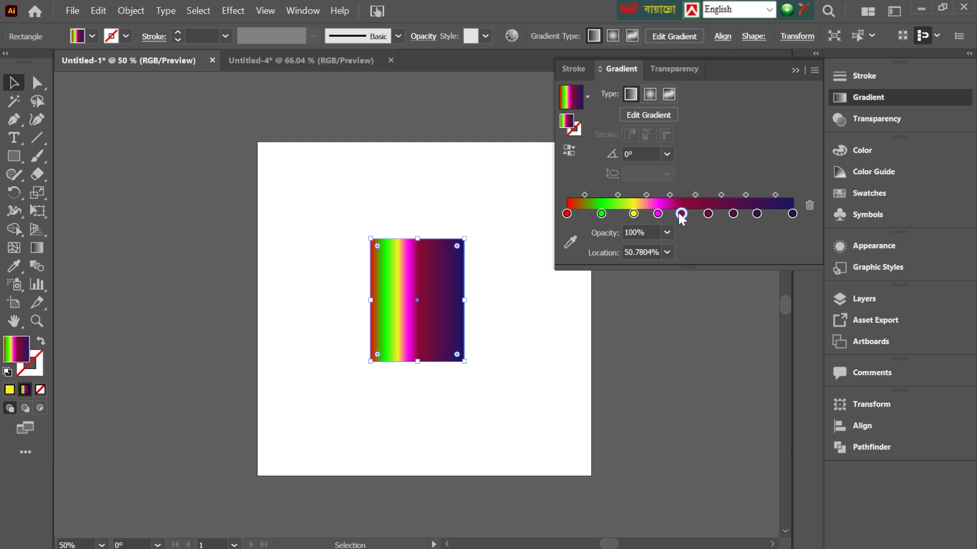
double_click(682, 214)
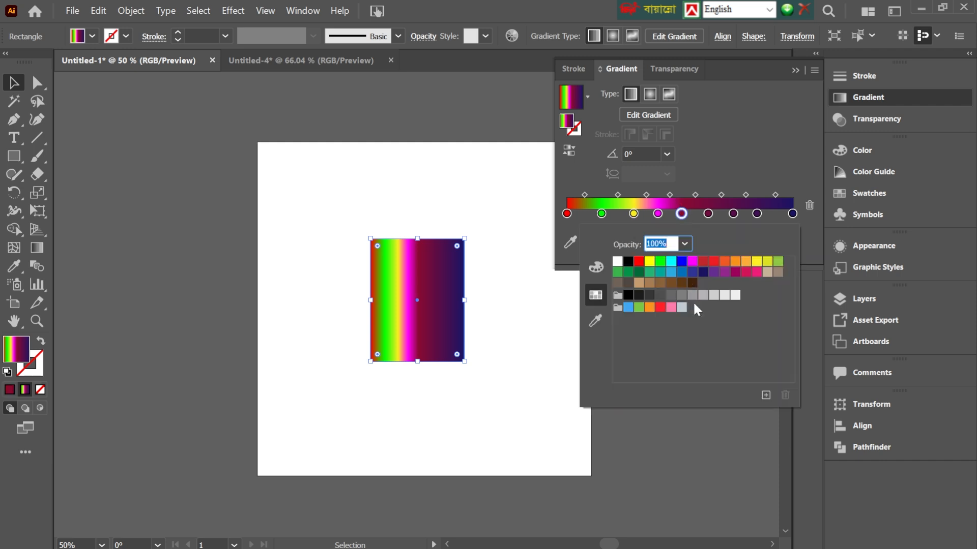
left_click(767, 270)
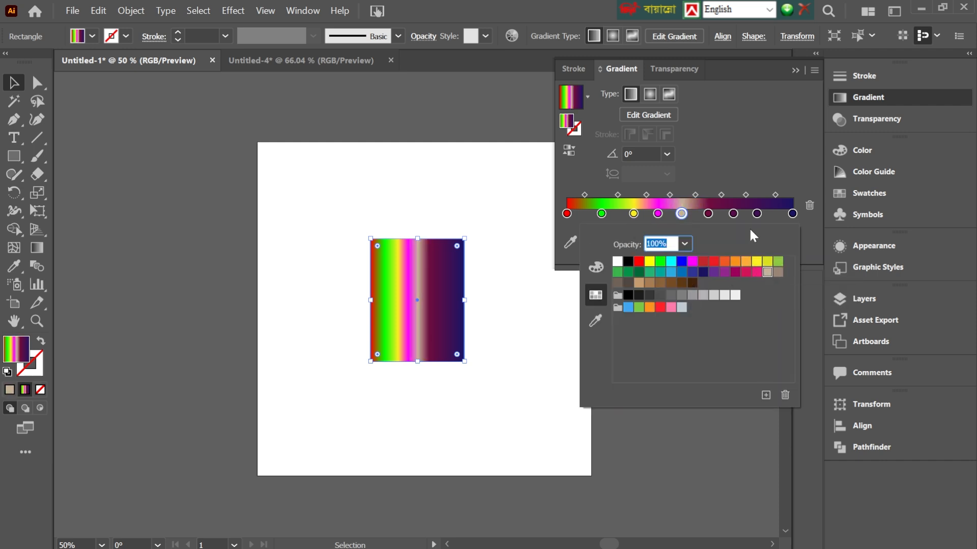
left_click(707, 213)
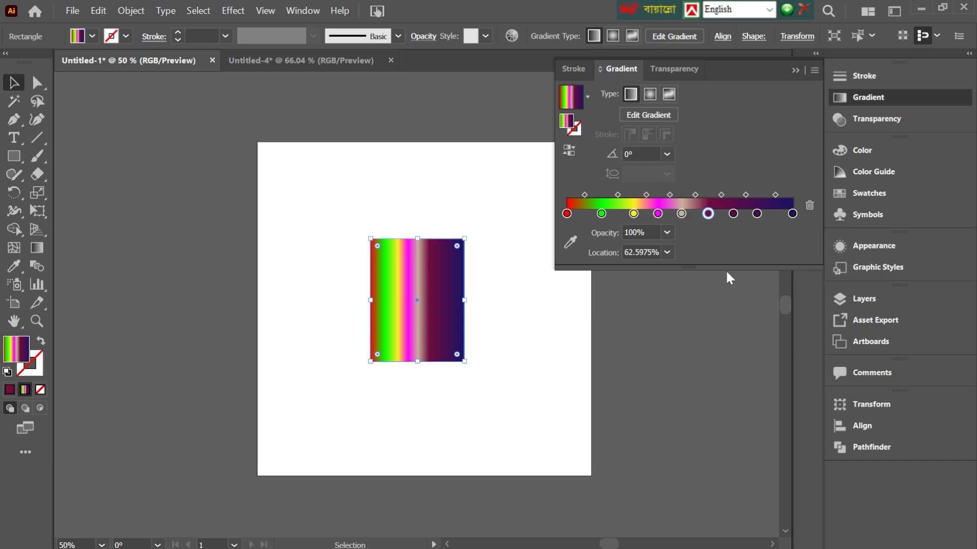
double_click(707, 213)
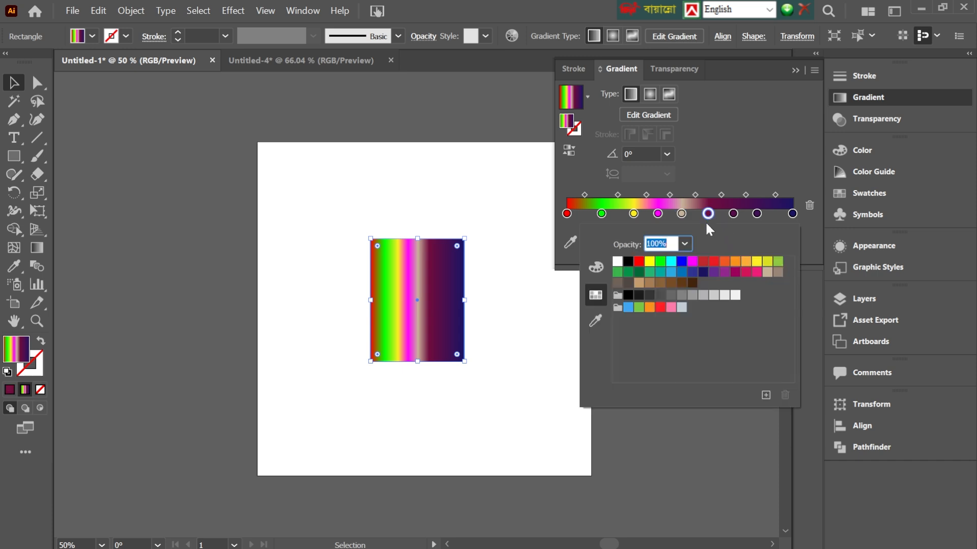
left_click(683, 284)
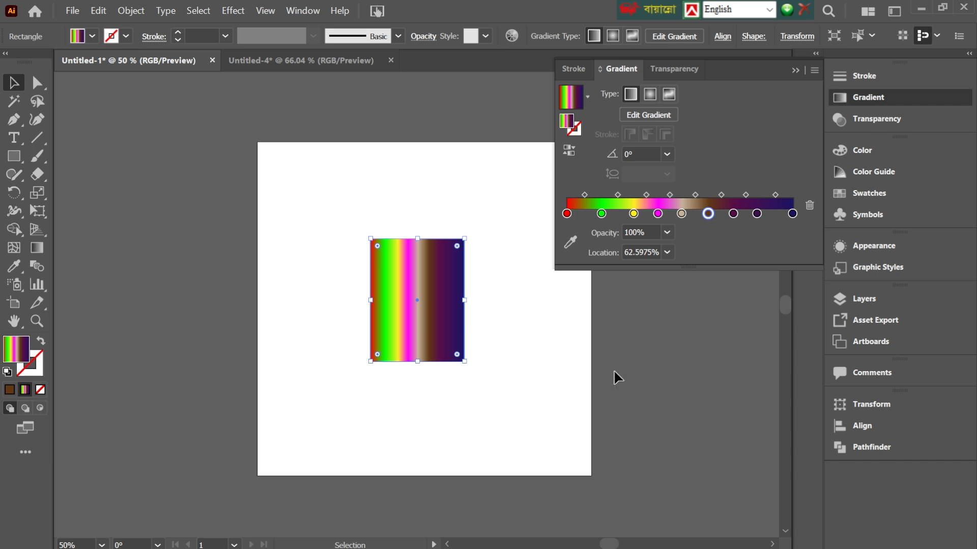
left_click(515, 330)
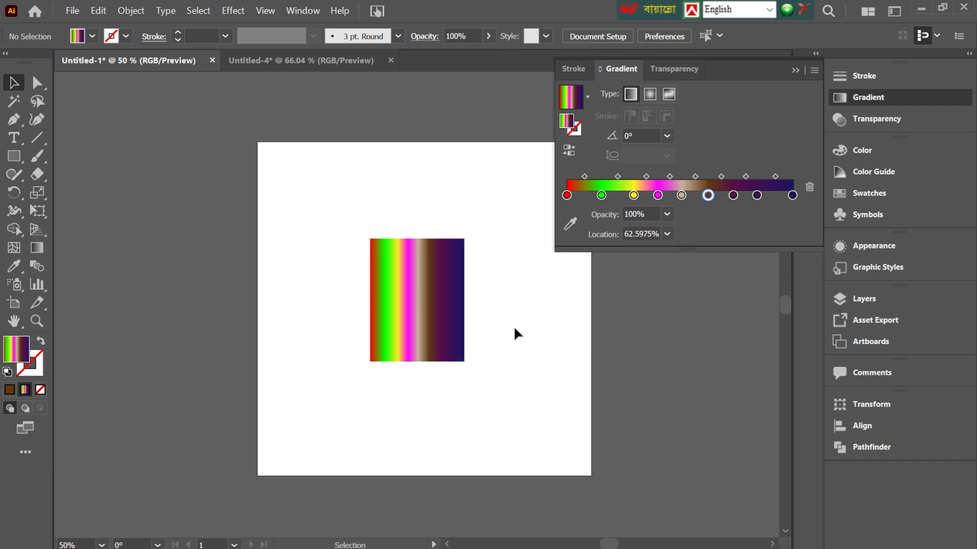
Select the rectangle, bring its gradient settings back up and move the magenta stop to about 40.97% location
left_click(796, 69)
left_click(376, 283)
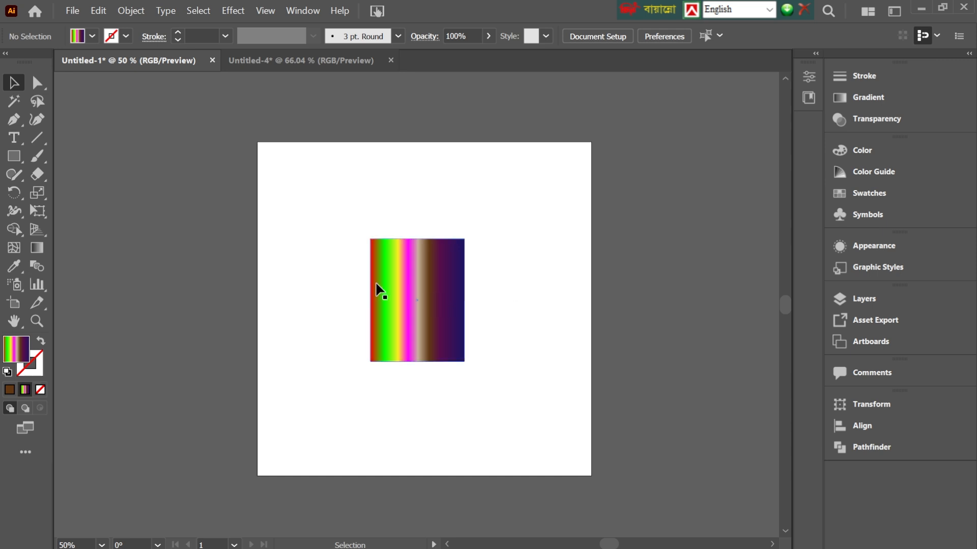
left_click(877, 99)
mouse_move(656, 215)
left_mouse_down()
mouse_move(589, 213)
mouse_move(665, 214)
mouse_move(582, 213)
mouse_move(659, 214)
left_mouse_up()
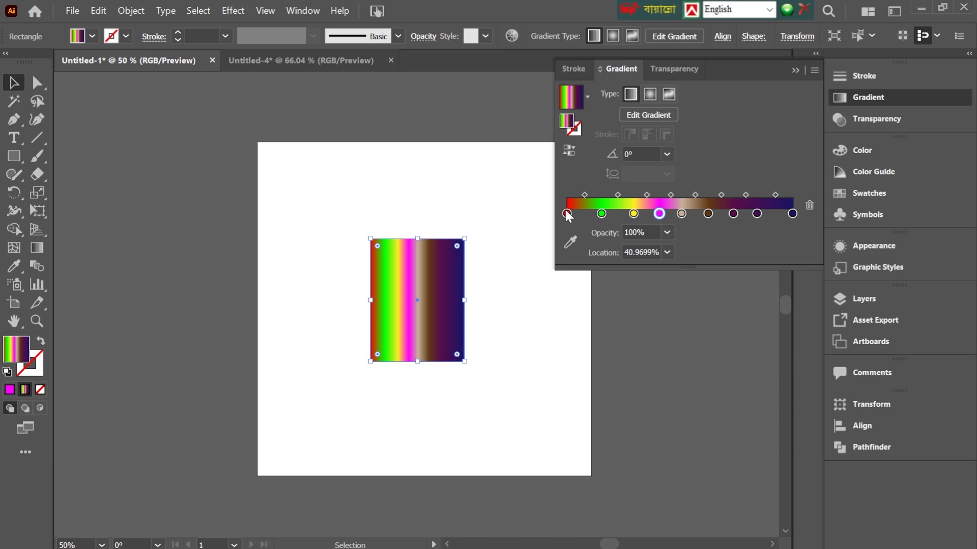
Try to delete the gradient's green stop, and undo the deletion
left_click(600, 214)
key("Delete")
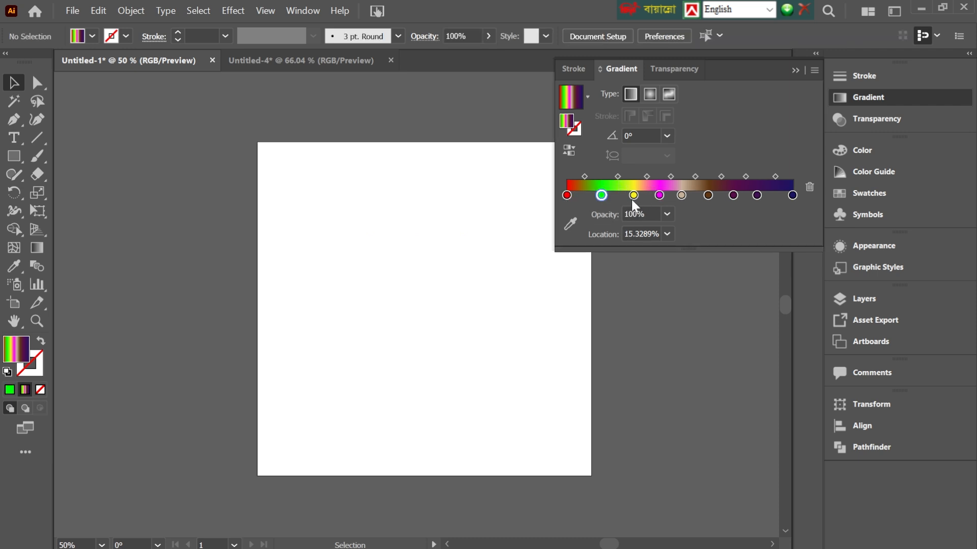
key("ctrl+z")
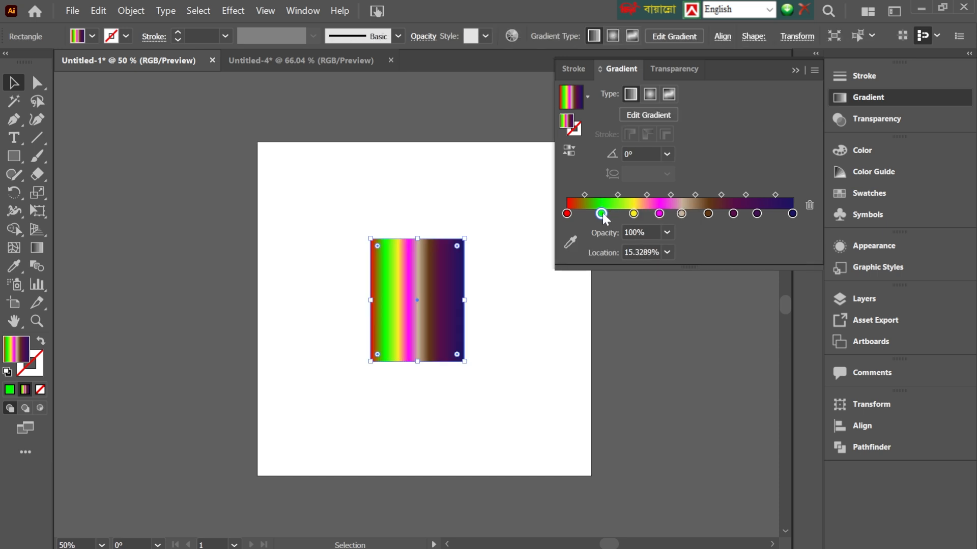
Remove the green and yellow stops from the gradient and place the magenta stop at about 30.49% location
left_click_drag(602, 213, 597, 232)
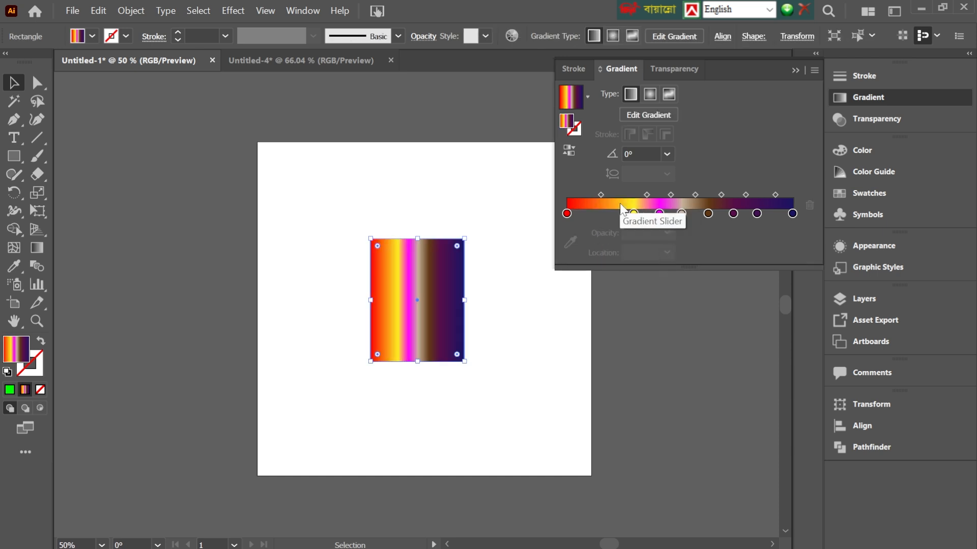
left_click(629, 214)
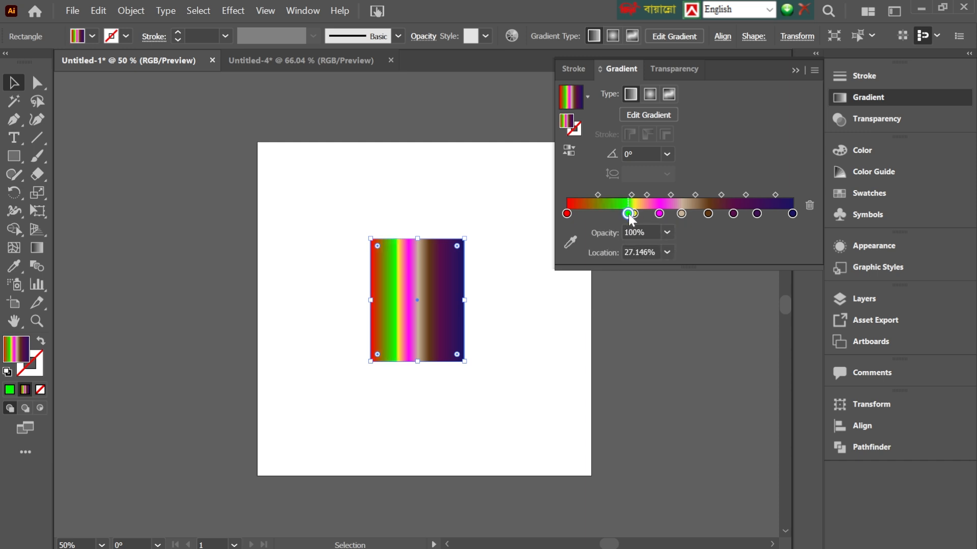
mouse_move(629, 215)
left_mouse_down()
mouse_move(633, 234)
mouse_move(635, 213)
left_mouse_up()
left_click(634, 213)
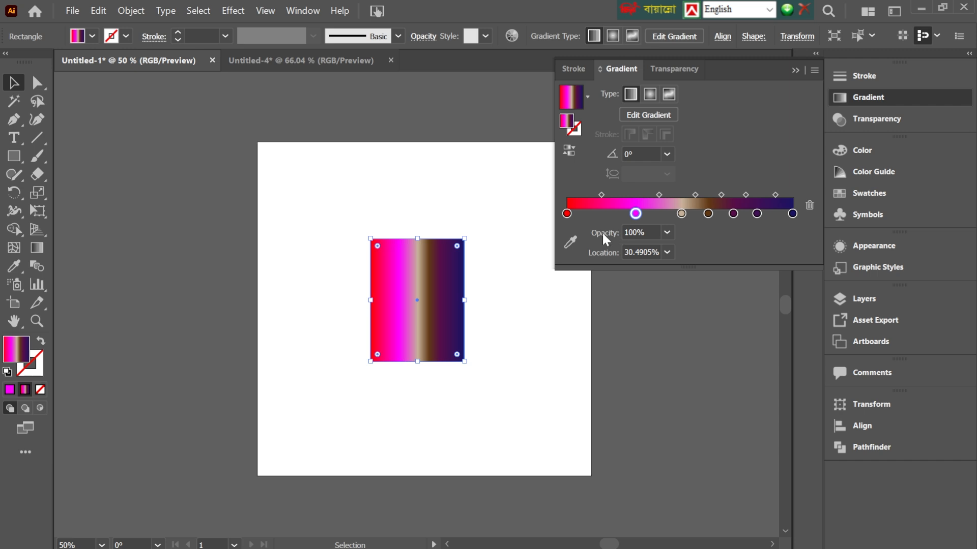
Set the opacity of the gradient's magenta stop to 20%
left_click(667, 233)
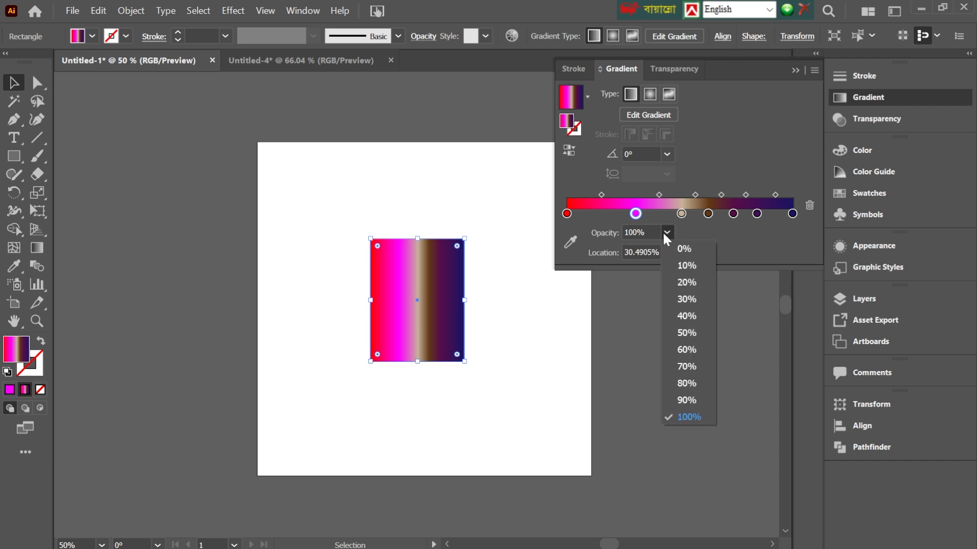
left_click(681, 279)
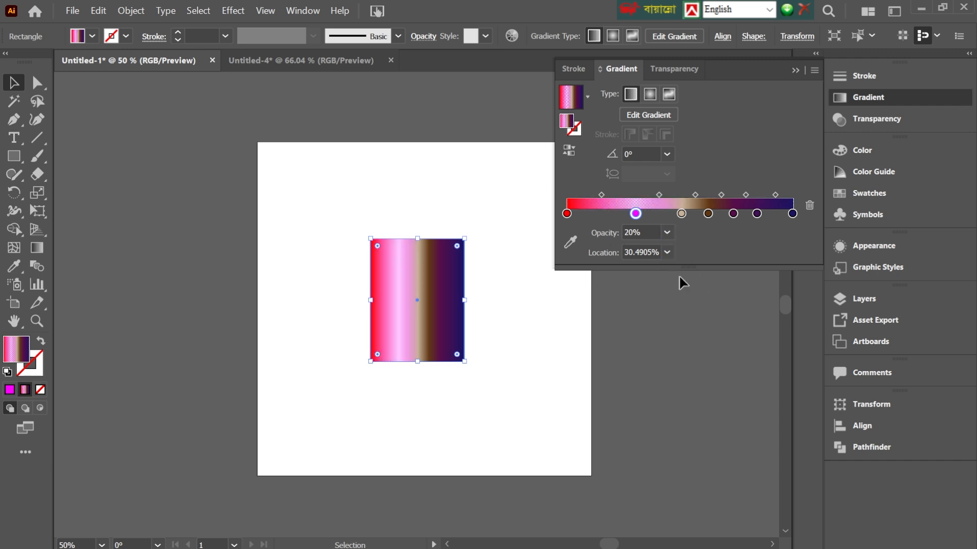
left_click(667, 232)
Set the opacity of the gradient's brown stop to 60%
left_click(708, 213)
double_click(707, 214)
left_click(684, 243)
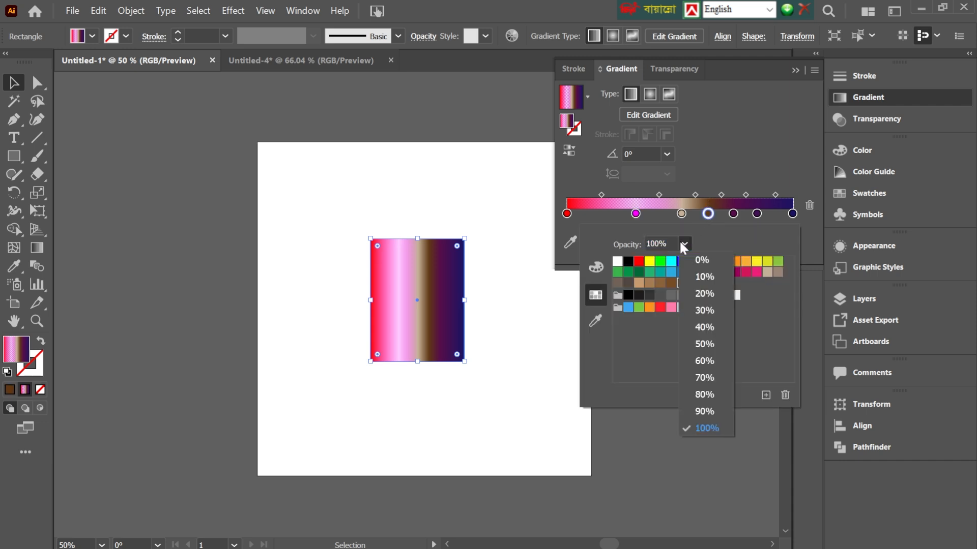
left_click(704, 360)
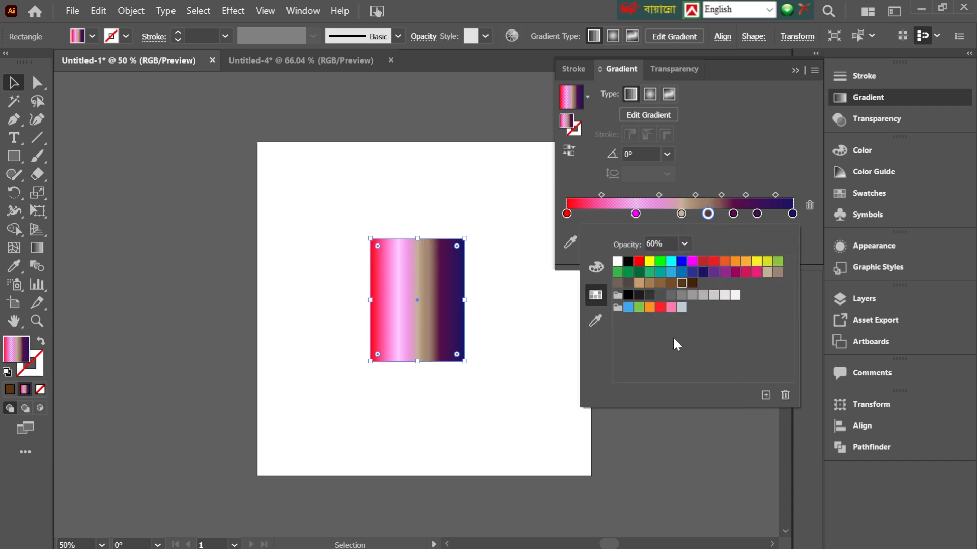
Set the opacity of the dark purple stop nearest the gradient's blue end to 60%, and deselect the rectangle
left_click(757, 215)
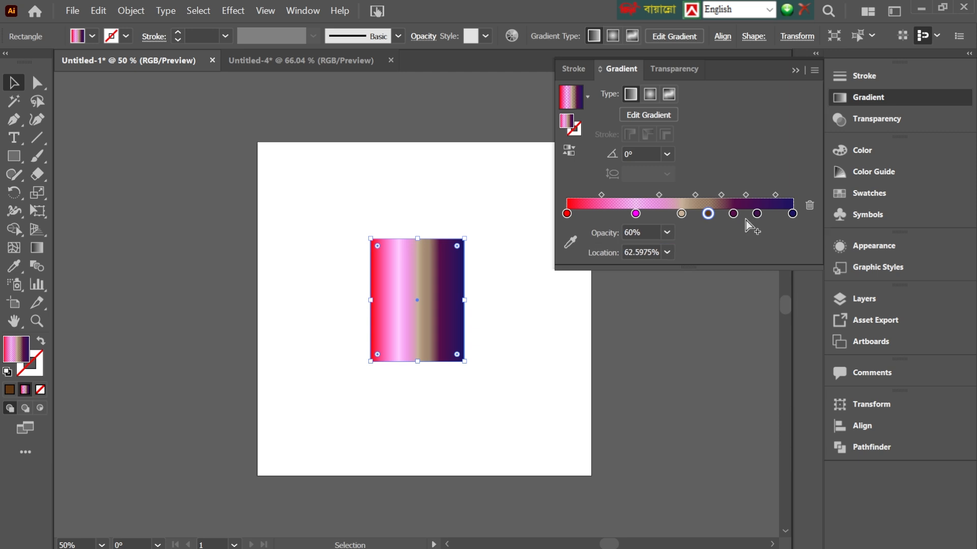
left_click(757, 214)
left_click(667, 232)
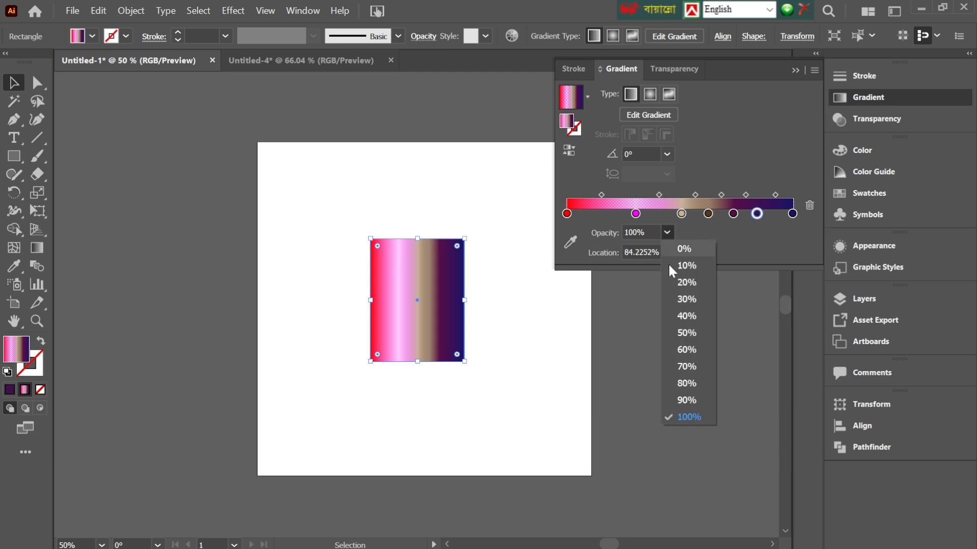
left_click(695, 347)
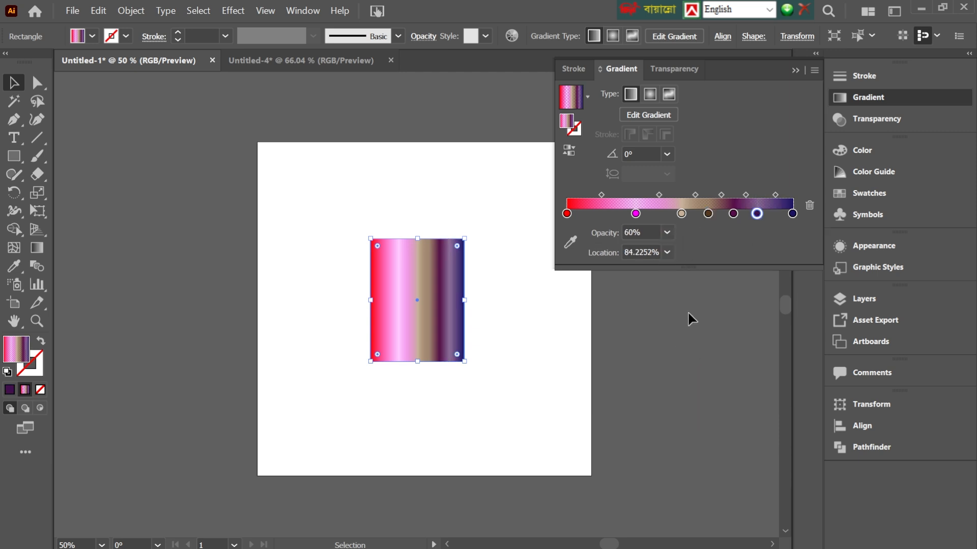
left_click(688, 319)
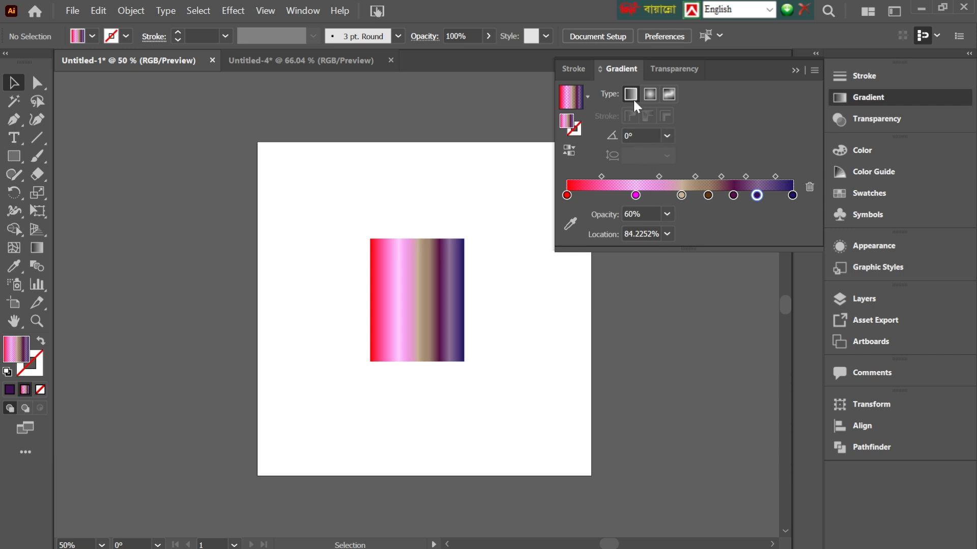
Change the rectangle's gradient fill to the radial type and deselect the rectangle
left_click(419, 259)
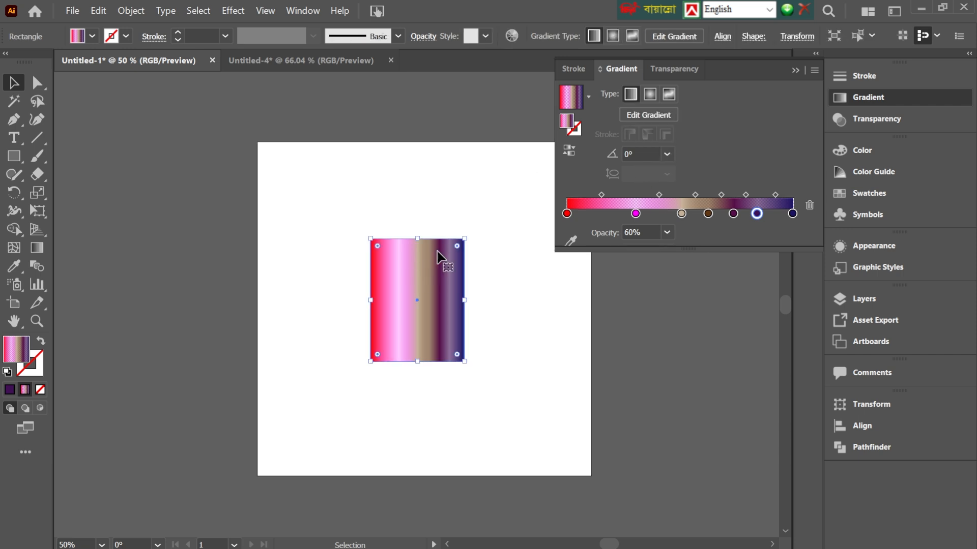
left_click(650, 94)
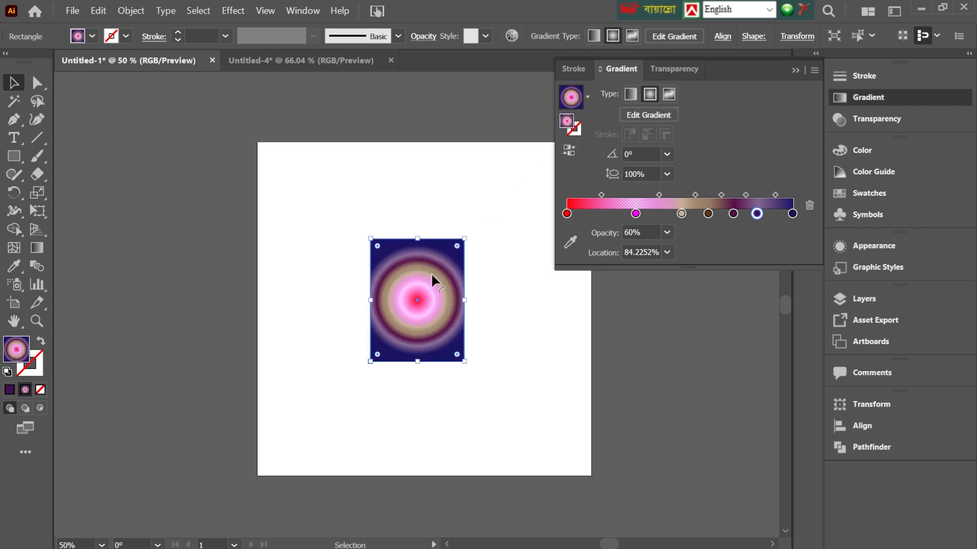
left_click(513, 330)
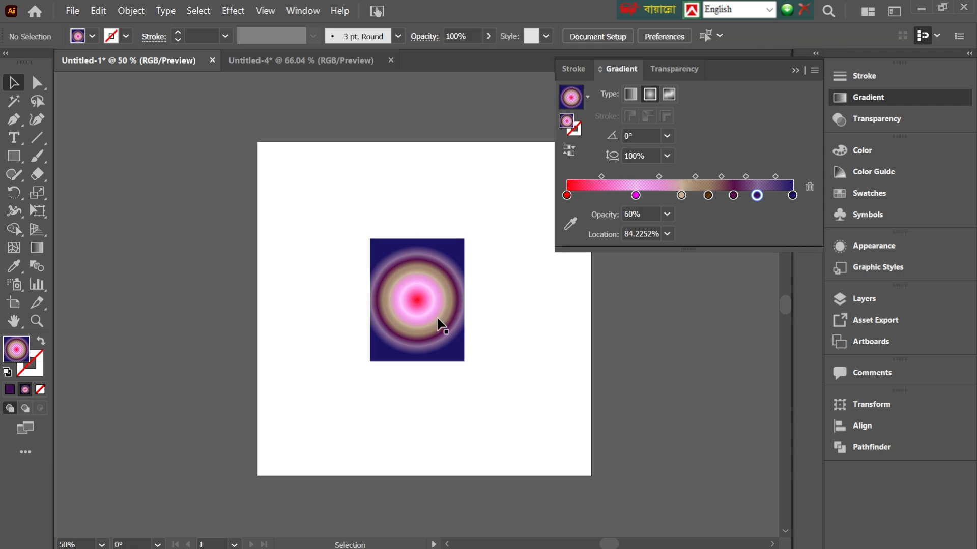
Select the rectangle and start editing its radial gradient directly on the artboard with Edit Gradient
left_click(418, 318)
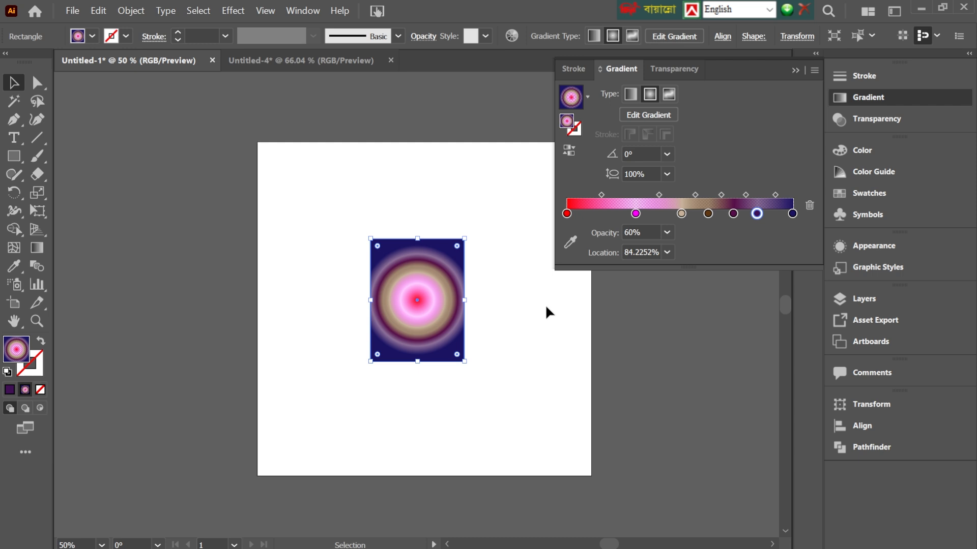
left_click(795, 68)
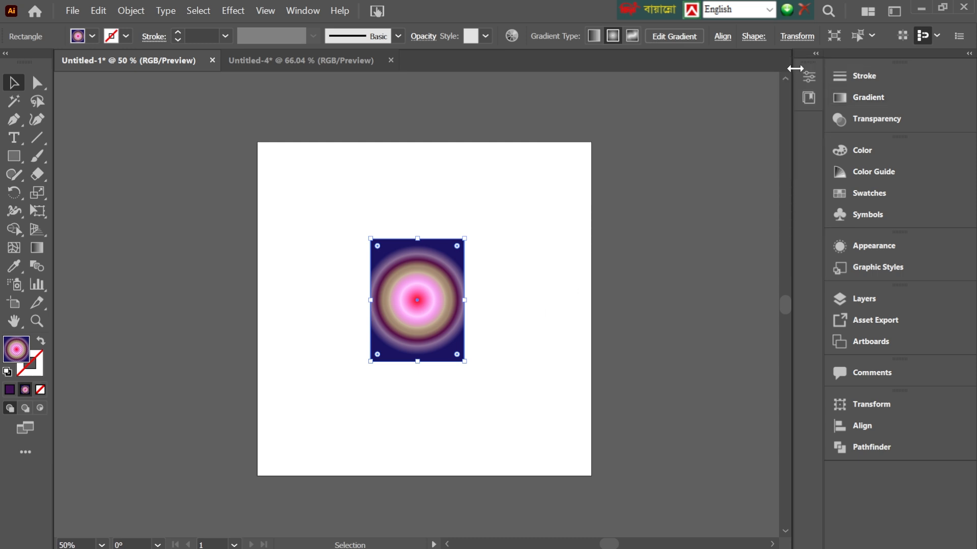
left_click(835, 96)
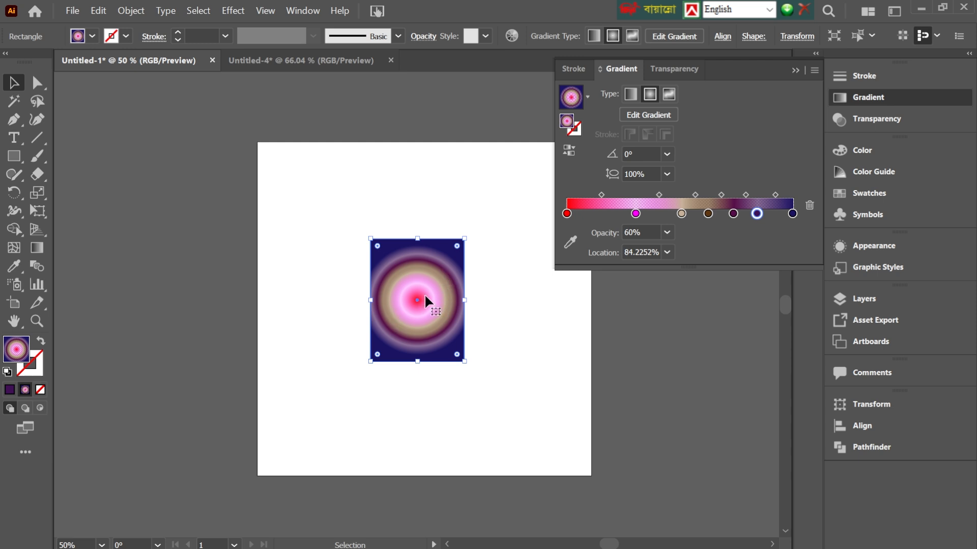
left_click(654, 114)
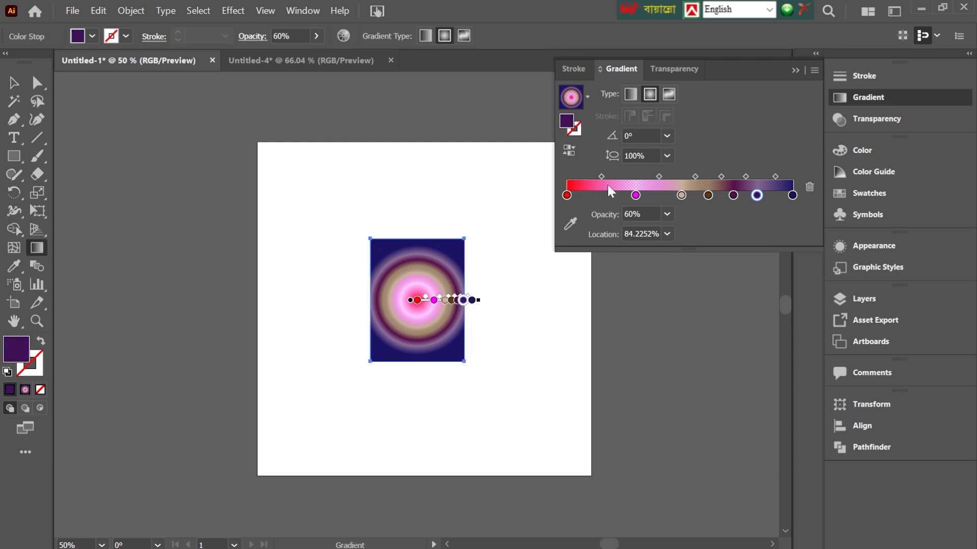
mouse_move(417, 309)
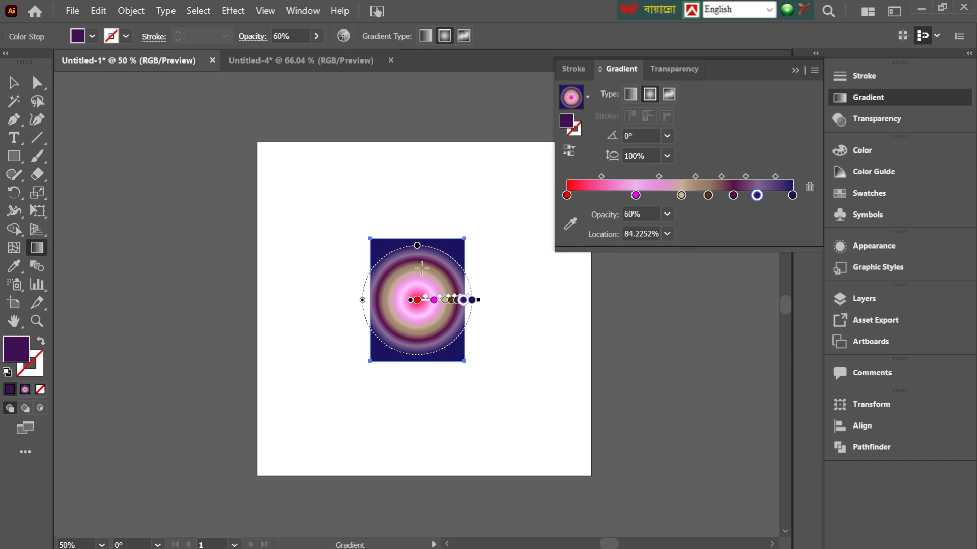
Change the rectangle's gradient to linear, tilt it to about 5.4° on the artboard, and deselect the rectangle
left_click(629, 95)
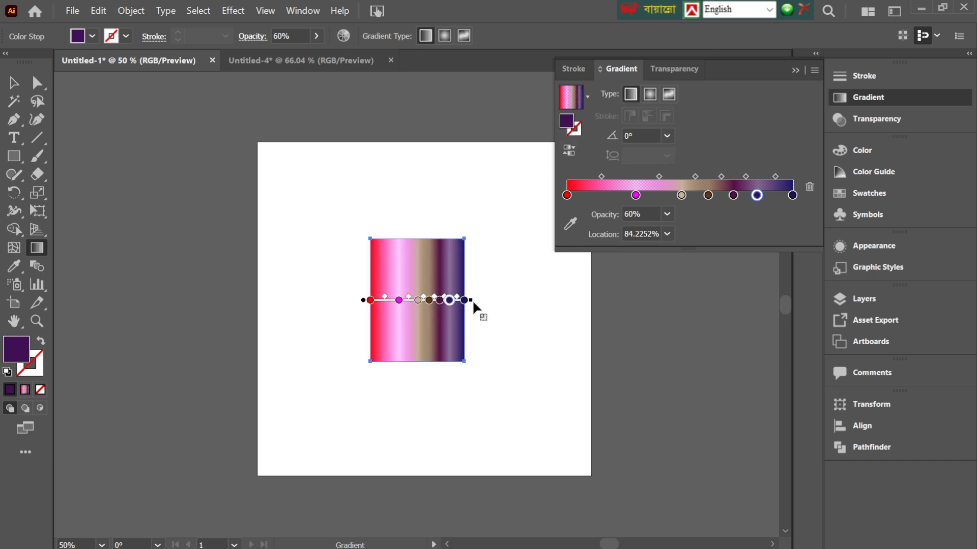
mouse_move(476, 300)
left_mouse_down()
mouse_move(443, 394)
mouse_move(490, 286)
mouse_move(476, 216)
mouse_move(435, 394)
mouse_move(464, 283)
mouse_move(473, 297)
mouse_move(598, 288)
mouse_move(381, 311)
mouse_move(551, 294)
mouse_move(456, 307)
mouse_move(495, 297)
mouse_move(482, 295)
left_mouse_up()
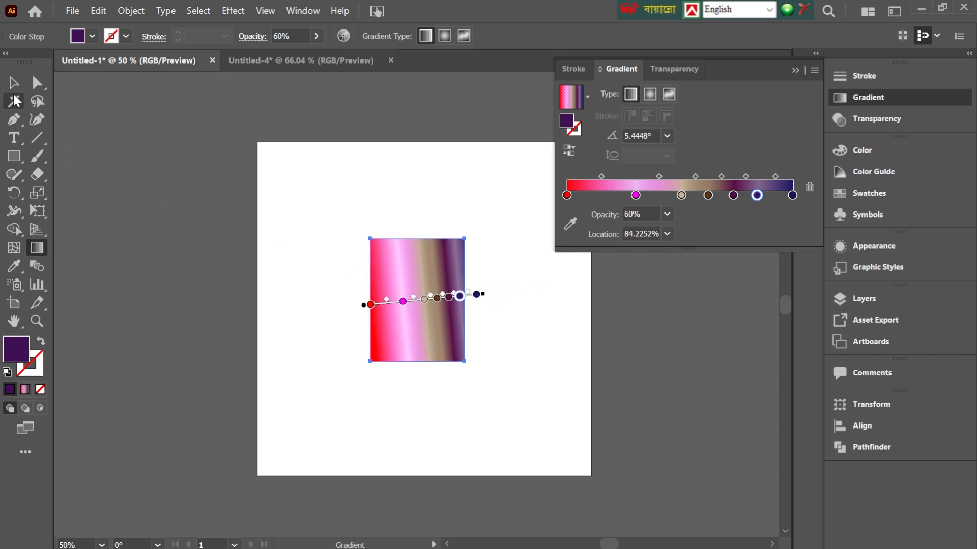
key("v")
left_click(563, 355)
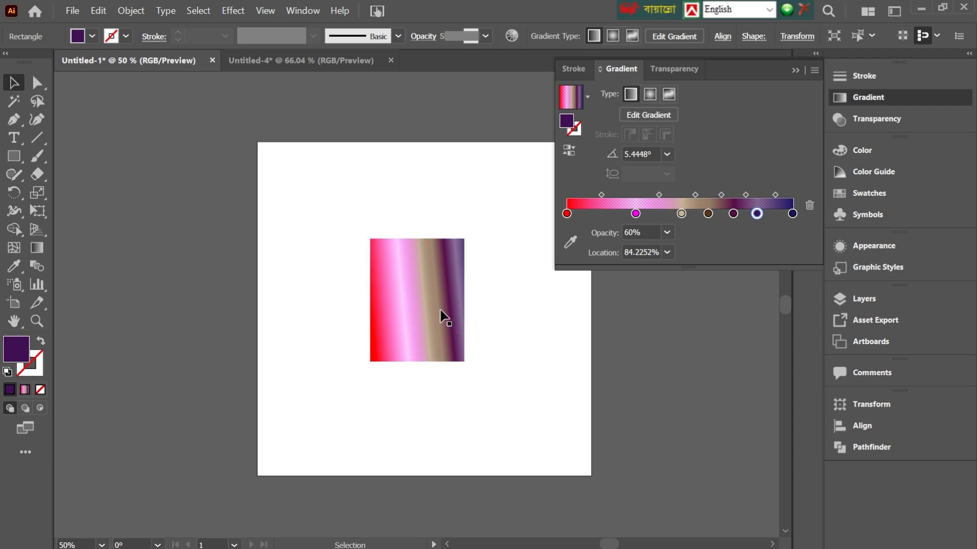
Replace the rectangle's gradient with solid orange FF9100 using the Color Picker, and collapse the gradient settings
left_click(406, 303)
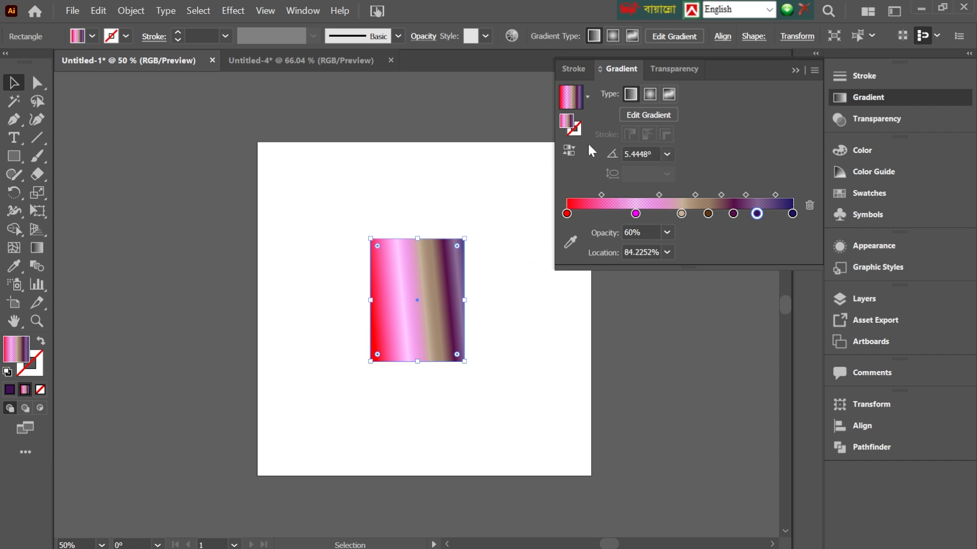
left_click(491, 314)
left_click(416, 311)
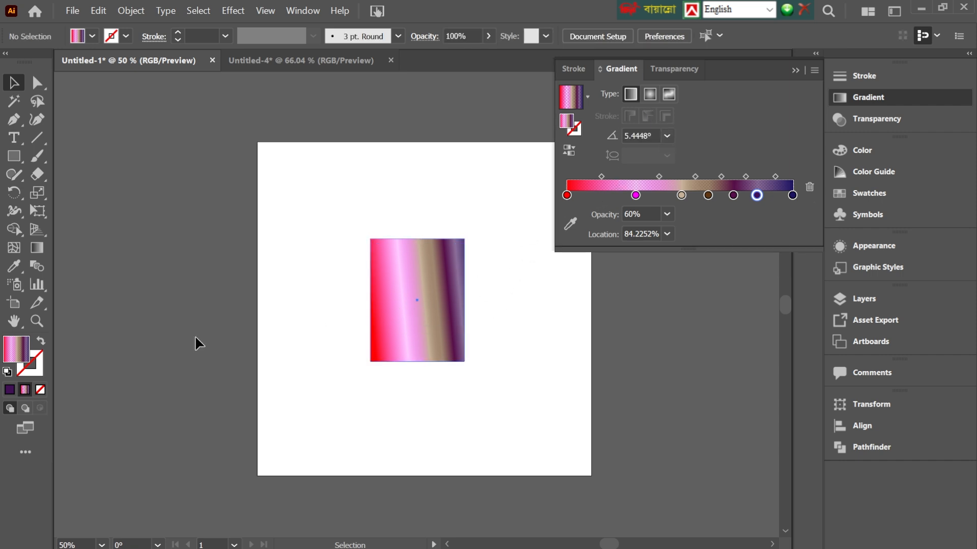
double_click(8, 355)
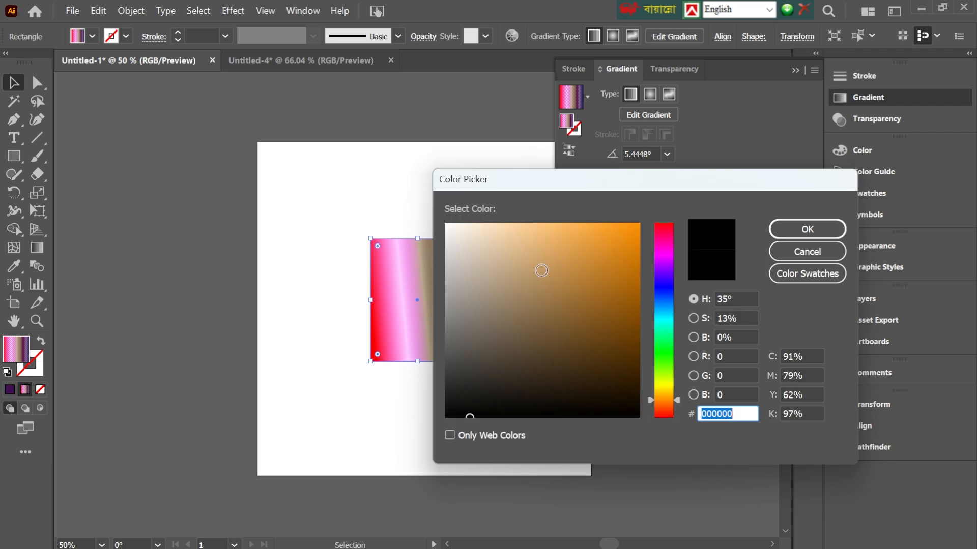
left_click_drag(637, 235, 731, 206)
left_click(807, 230)
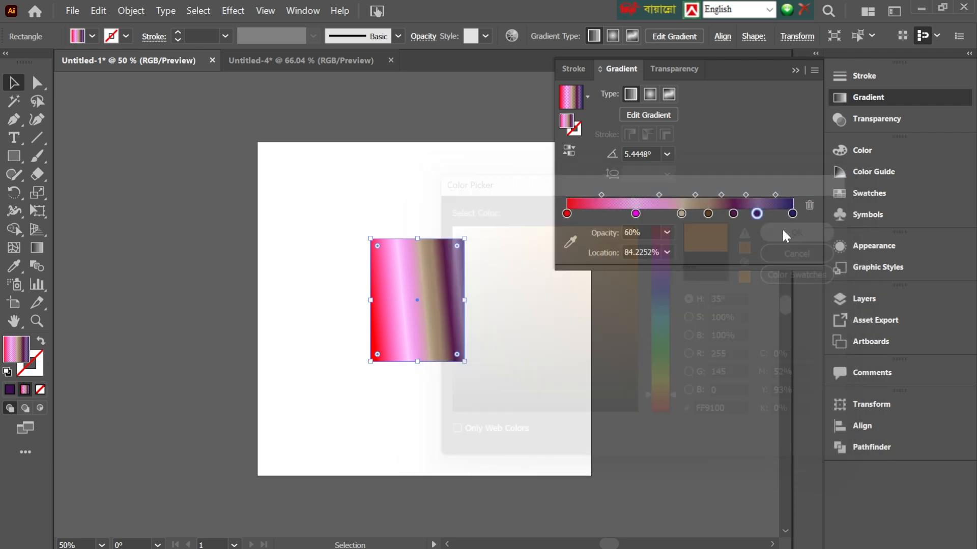
left_click(794, 70)
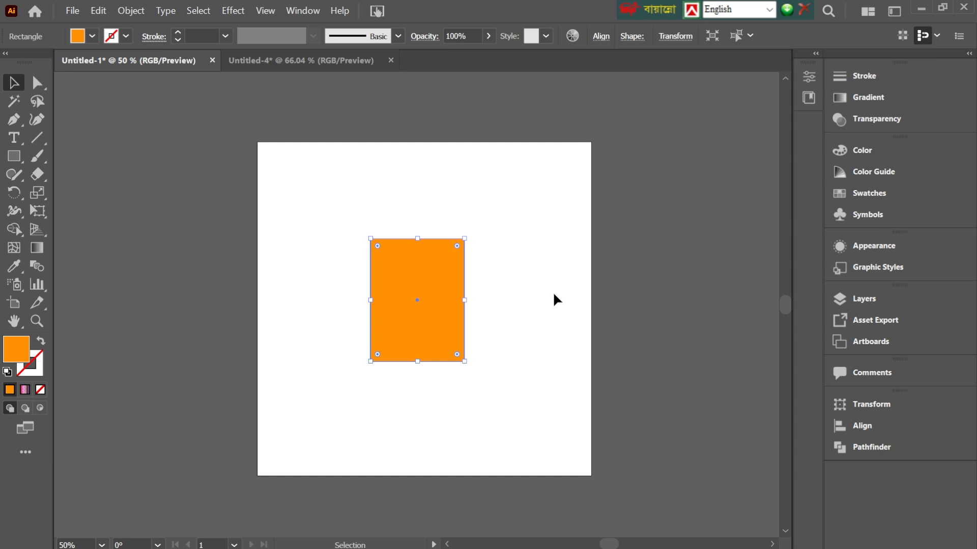
Open the Metal swatch library
left_click(315, 10)
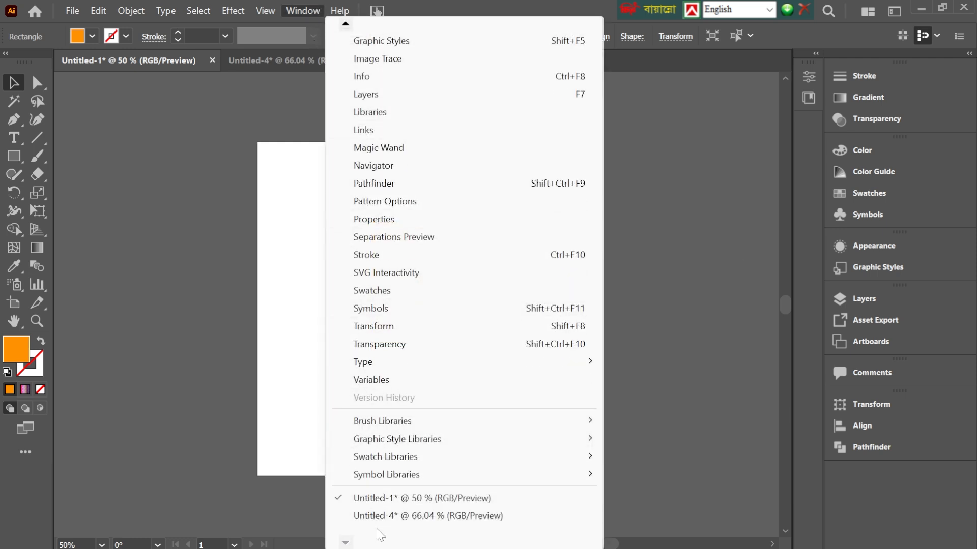
mouse_move(425, 464)
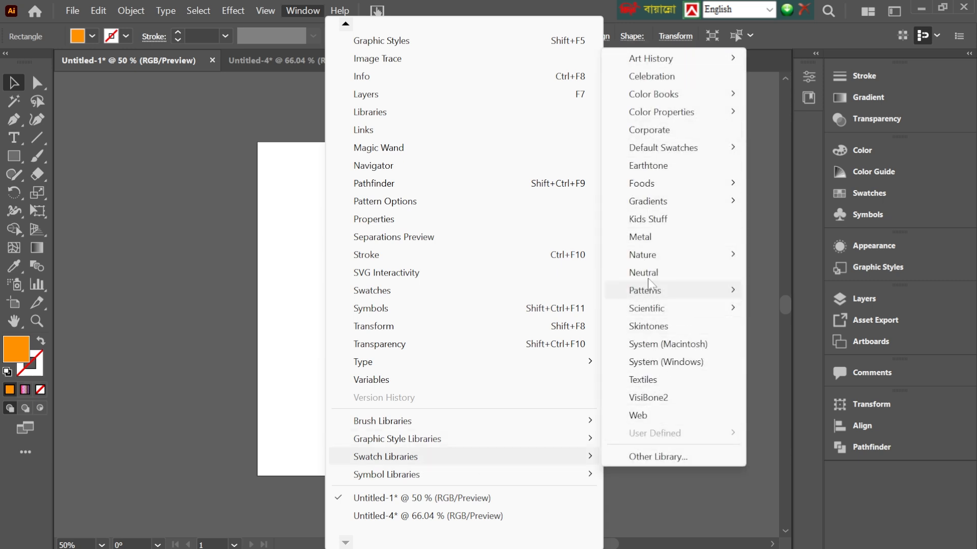
mouse_move(686, 183)
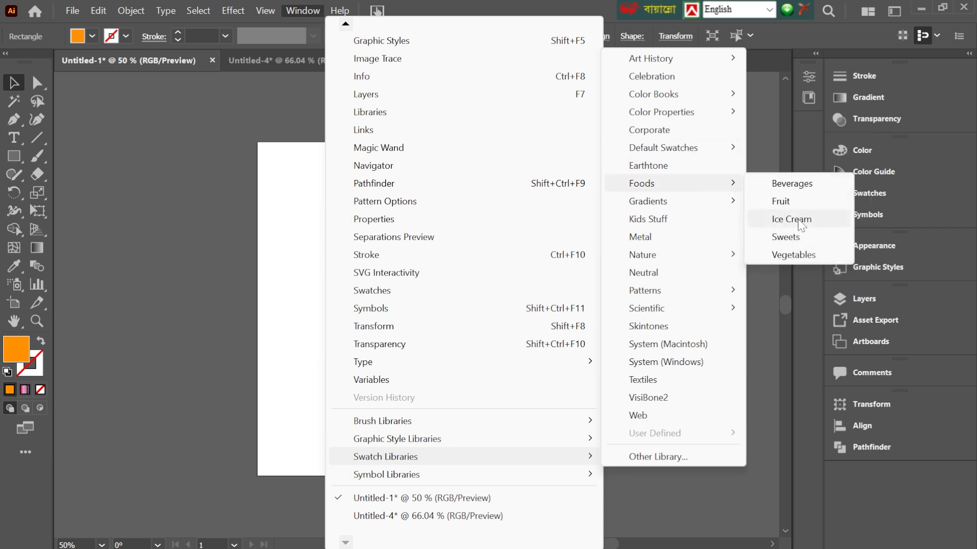
left_click(696, 237)
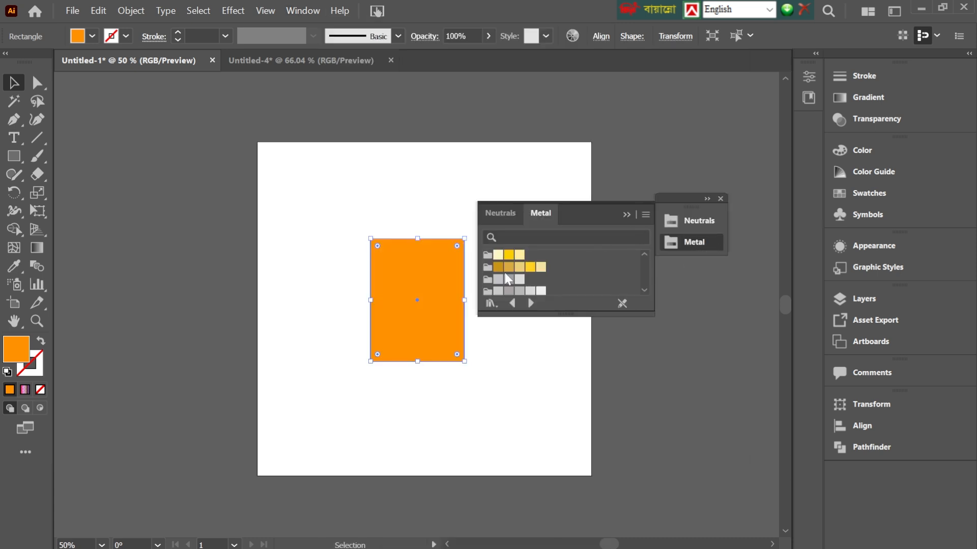
Try several gold and gray Metal swatches on the rectangle's fill, ending with the dark gray-green one
left_click(519, 267)
left_click(509, 279)
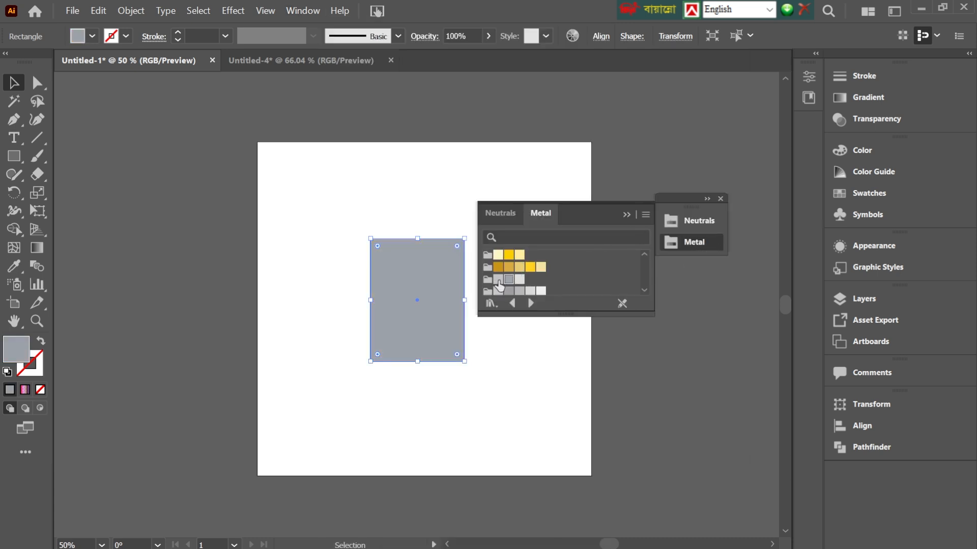
left_click(498, 282)
scroll(550, 279, "down", 1)
left_click(519, 272)
left_click(507, 271)
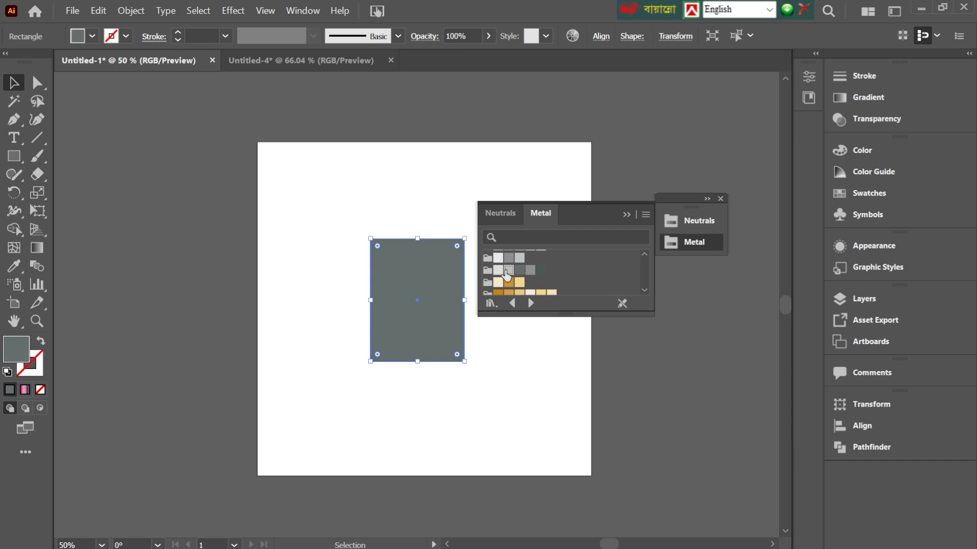
left_click(507, 274)
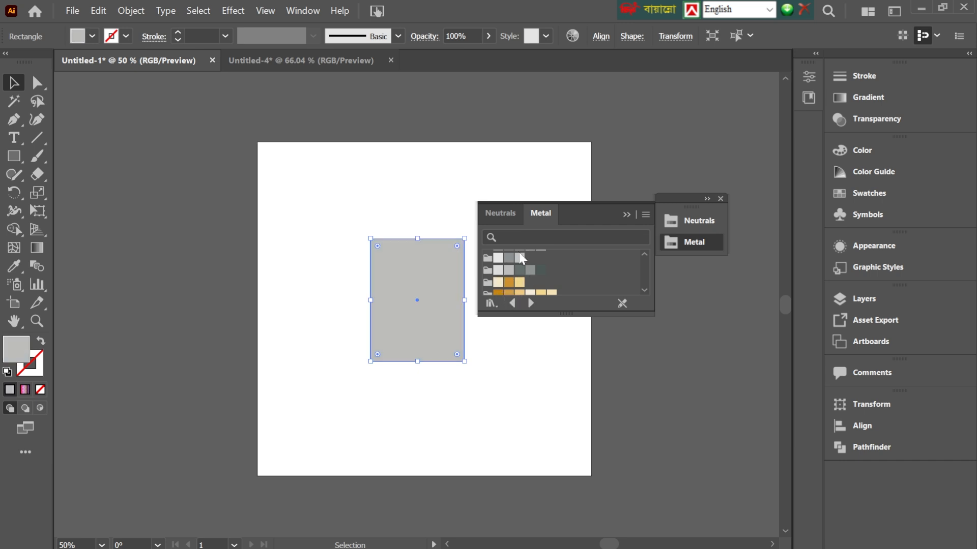
left_click(519, 270)
Load the Ice Cream swatch library from Foods and try its swatches on the rectangle, ending with brown
left_click(491, 303)
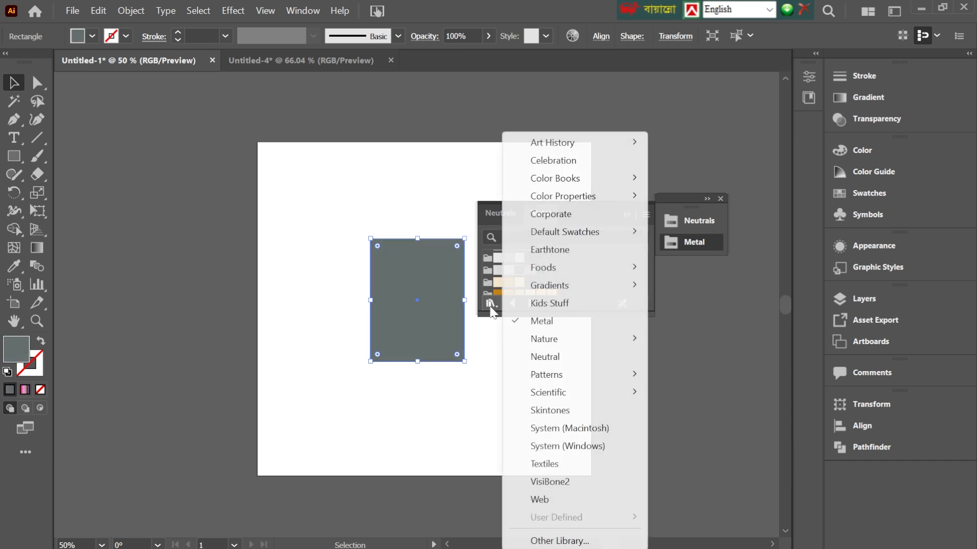
mouse_move(568, 267)
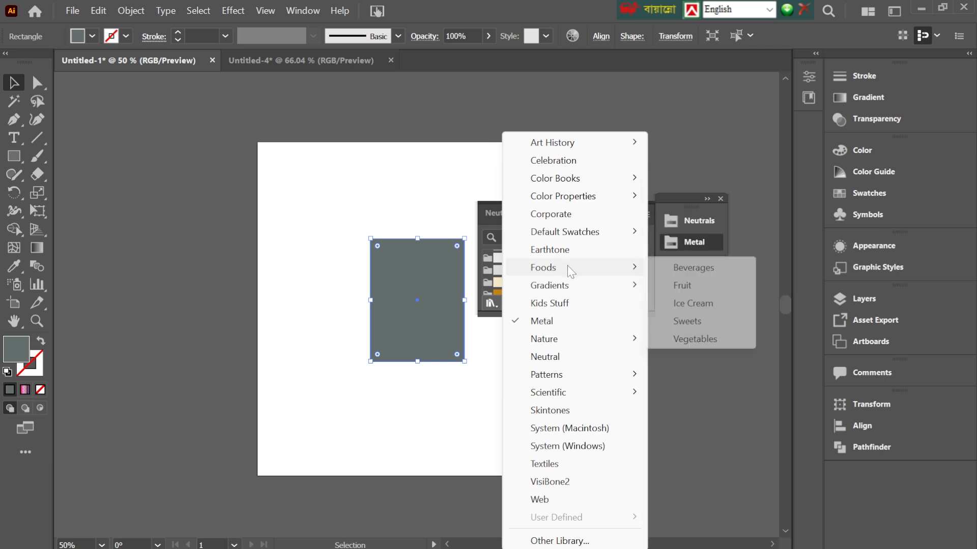
left_click(693, 304)
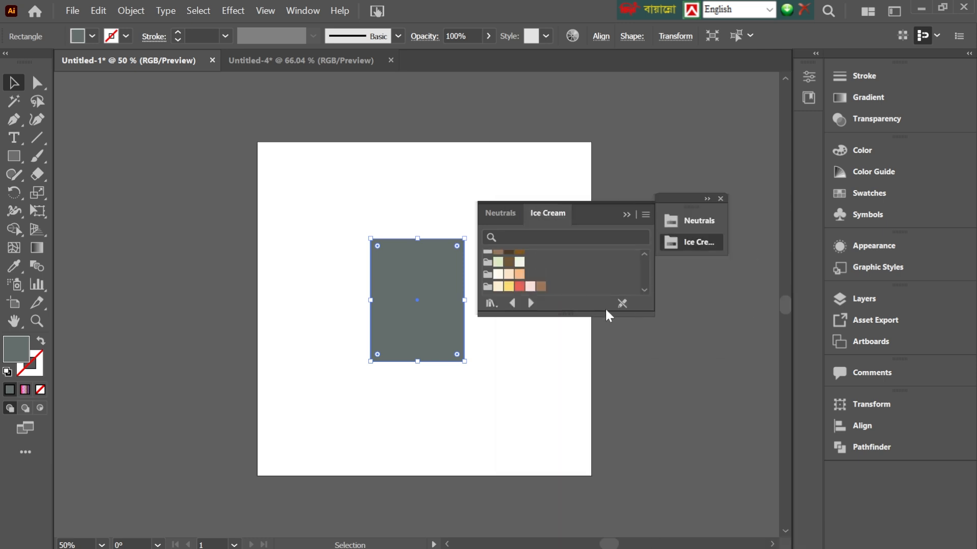
left_click(519, 275)
left_click(509, 274)
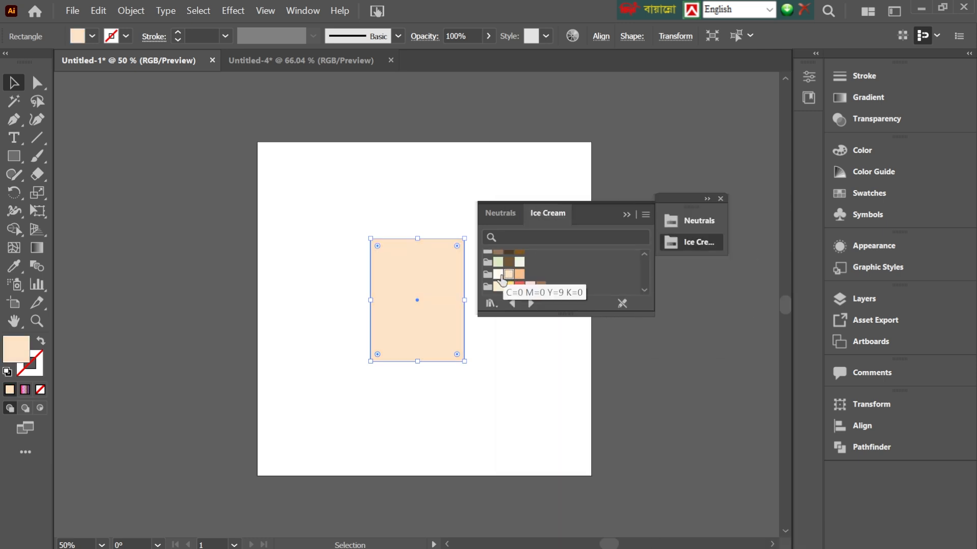
left_click(497, 274)
left_click(497, 263)
left_click(509, 262)
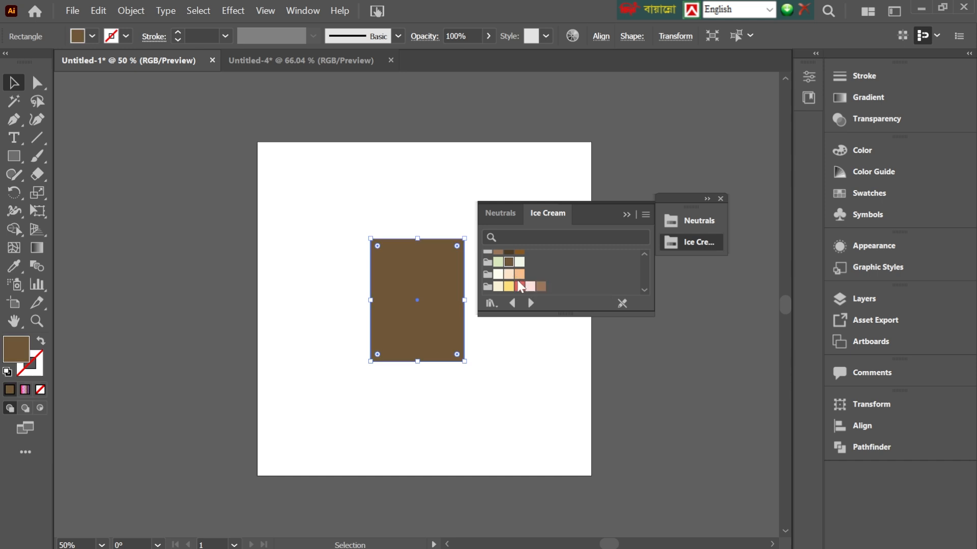
Load the Complementary library from Scientific and recolor the rectangle with its purple, yellow, amber and blue-violet swatches
left_click(491, 305)
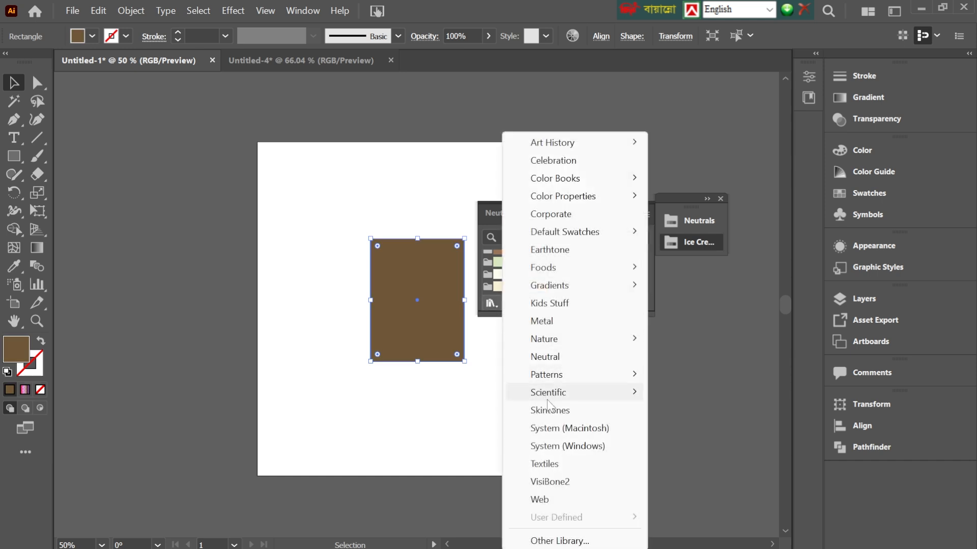
mouse_move(552, 396)
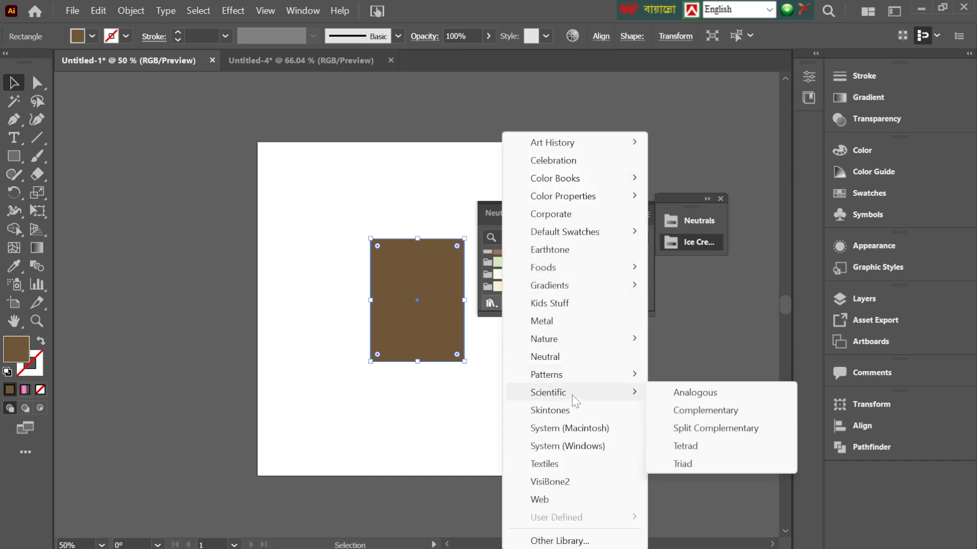
left_click(721, 413)
left_click(509, 275)
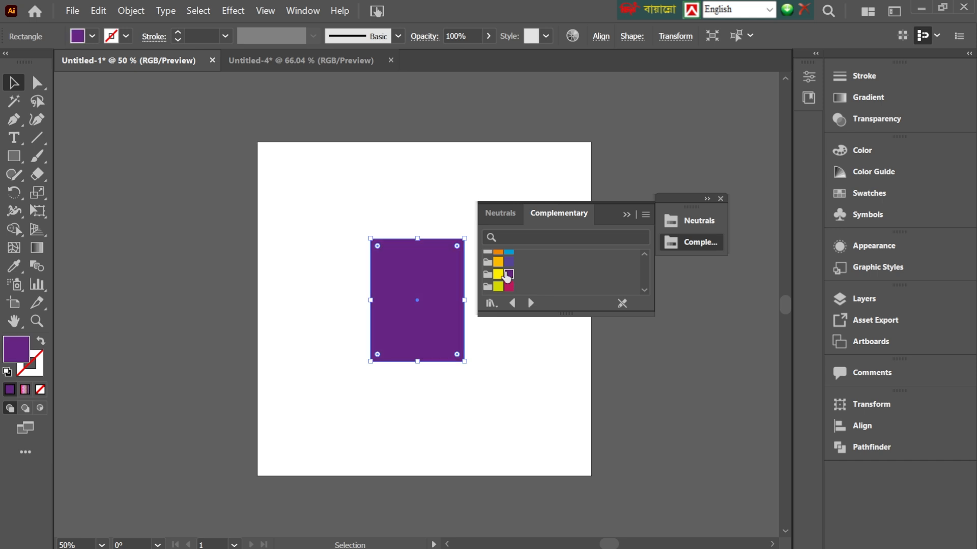
left_click(499, 275)
left_click(499, 262)
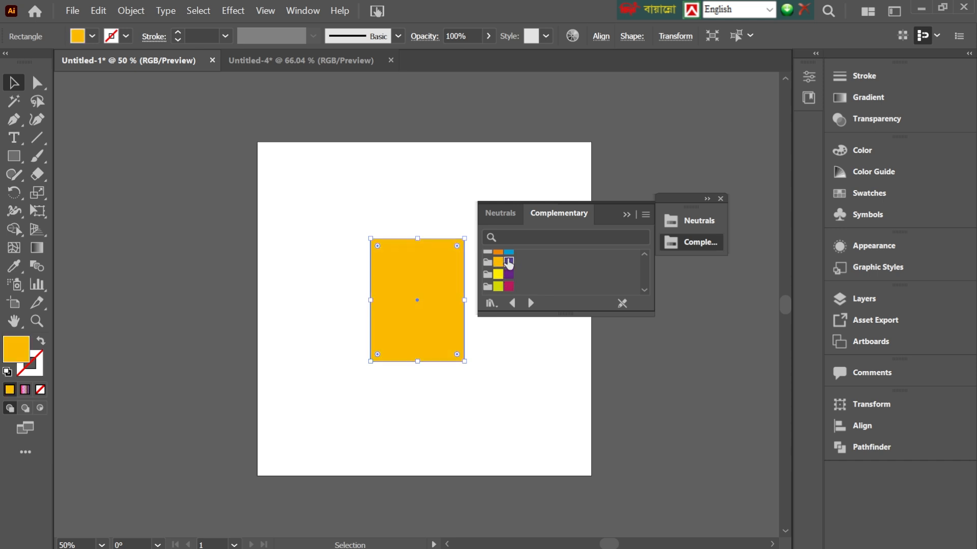
left_click(509, 262)
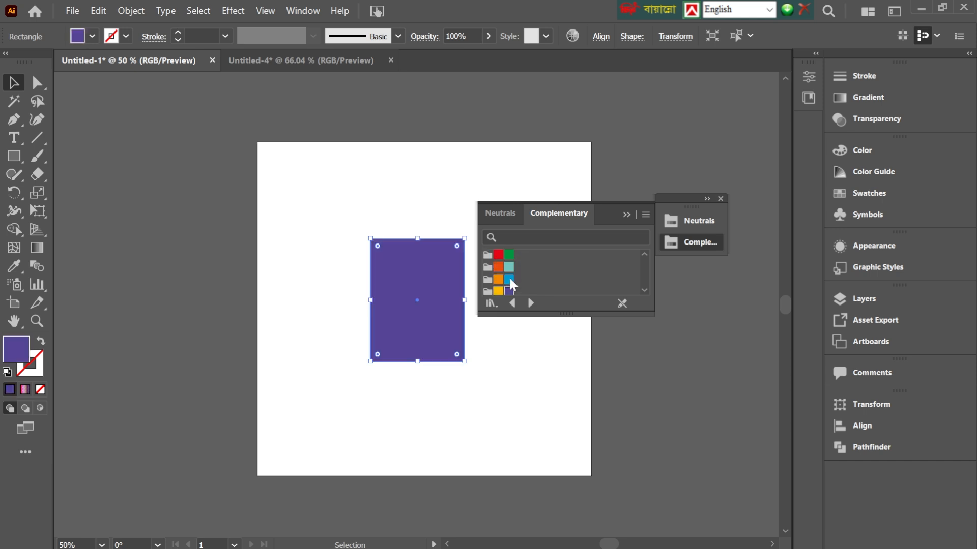
Try the green, red, orange-red and purple Complementary swatches as the rectangle's fill
left_click(508, 255)
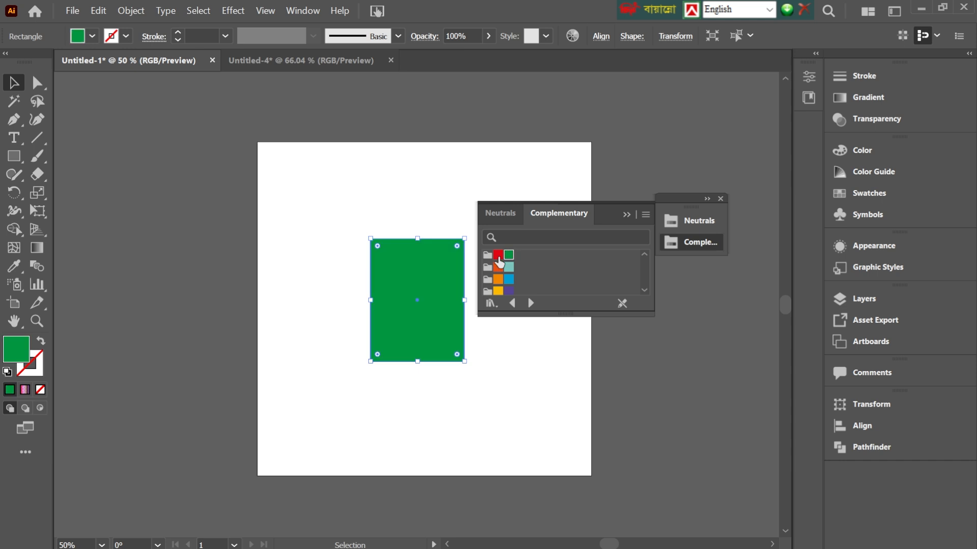
left_click(498, 255)
left_click(498, 267)
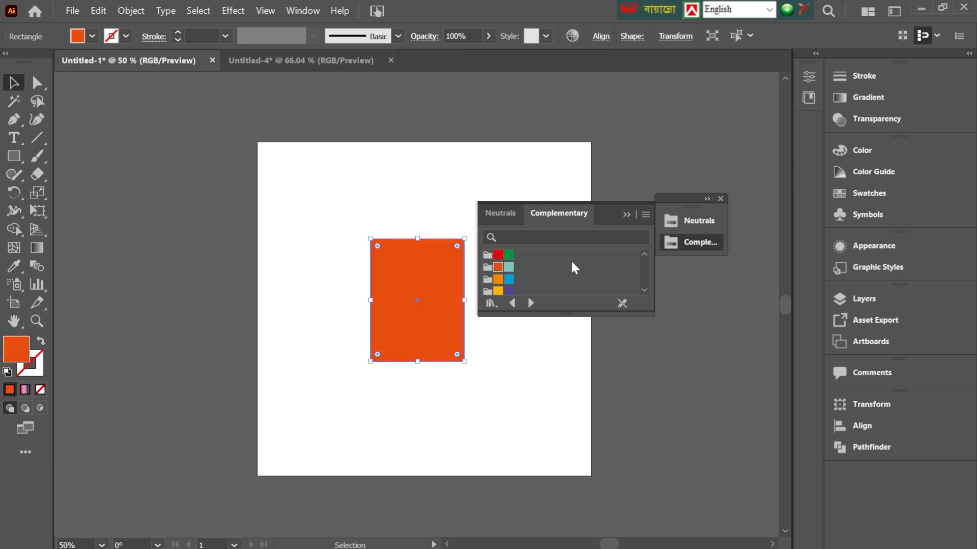
scroll(539, 274, "down", 2)
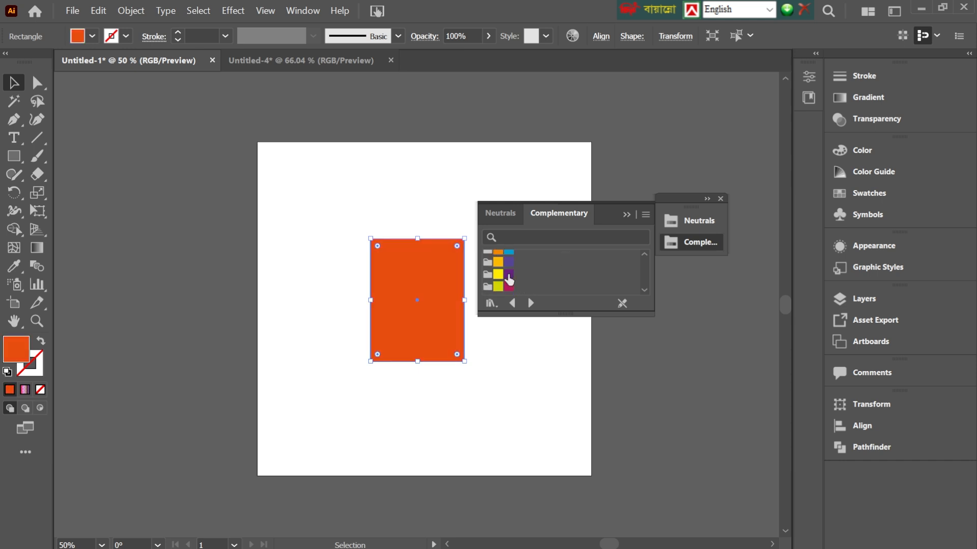
left_click(508, 276)
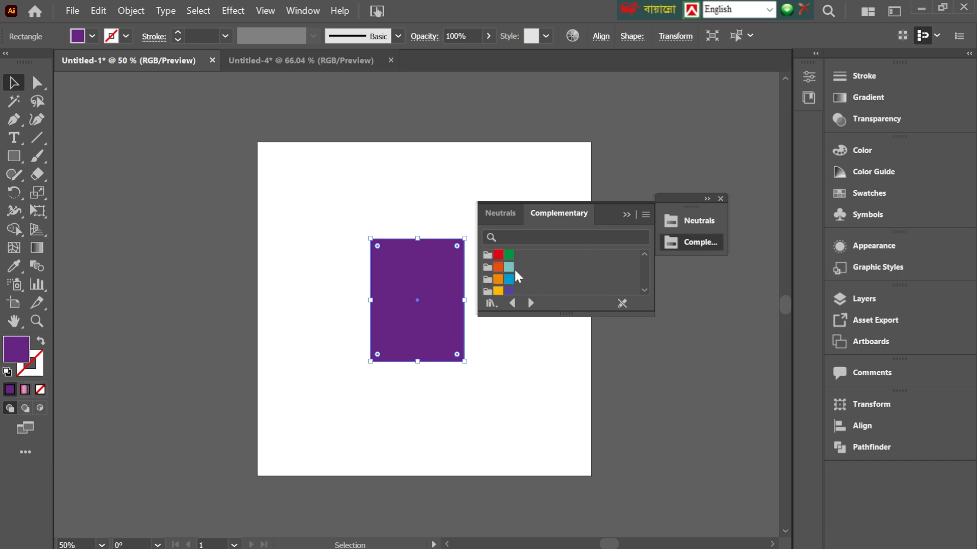
Apply the paired Complementary swatches to the rectangle one after another, from red and green to blue and violet, ending with red
left_click(501, 257)
left_click(508, 255)
left_click(509, 268)
left_click(497, 267)
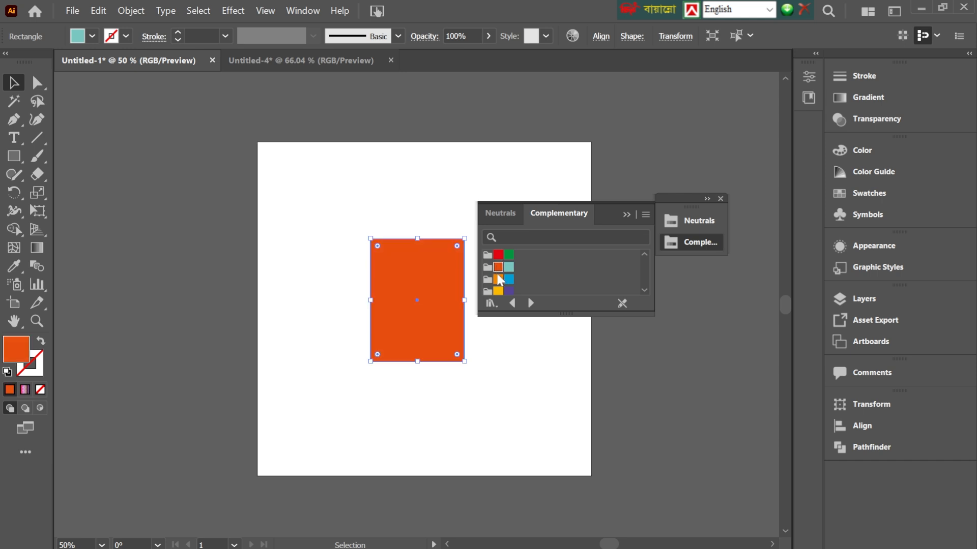
left_click(498, 279)
left_click(509, 280)
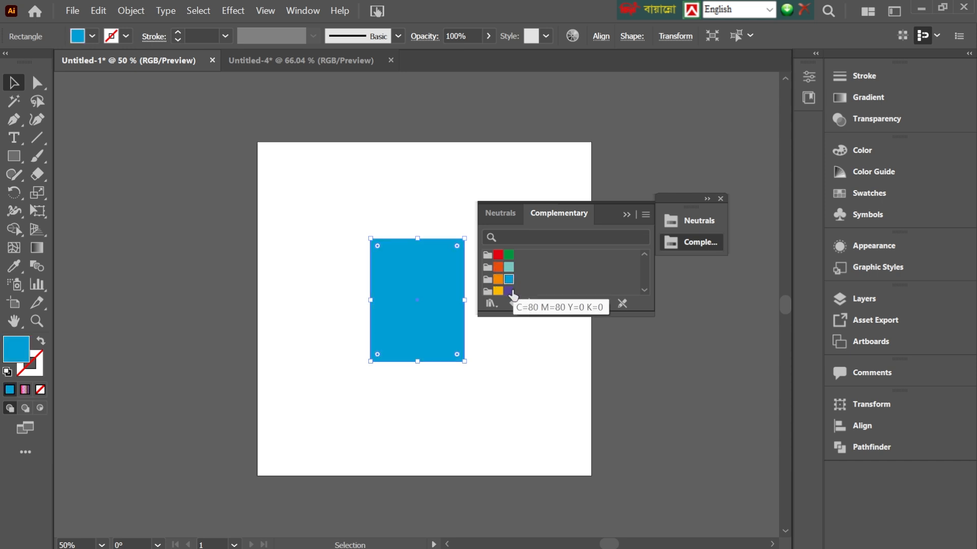
left_click(509, 291)
left_click(498, 255)
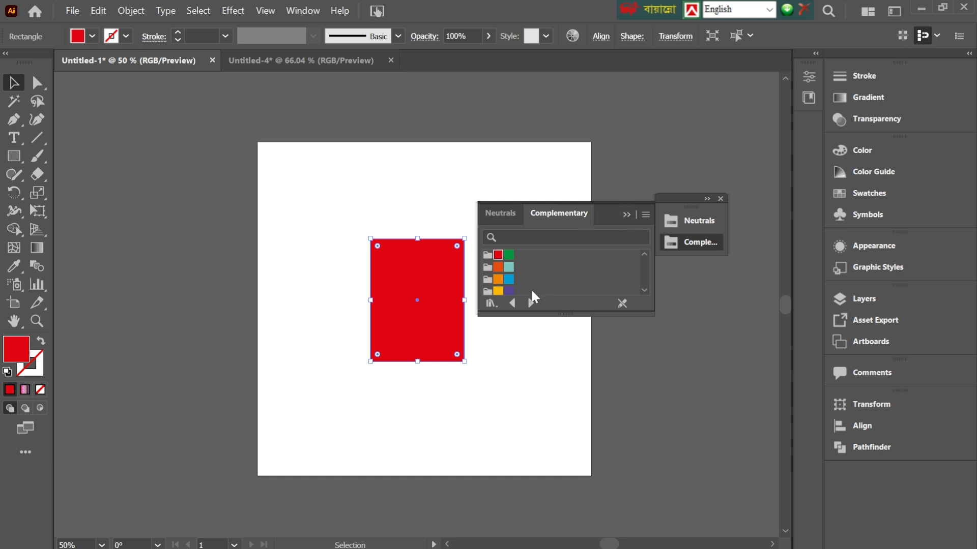
Load the Color Combinations swatch library from the Gradients category
left_click(490, 304)
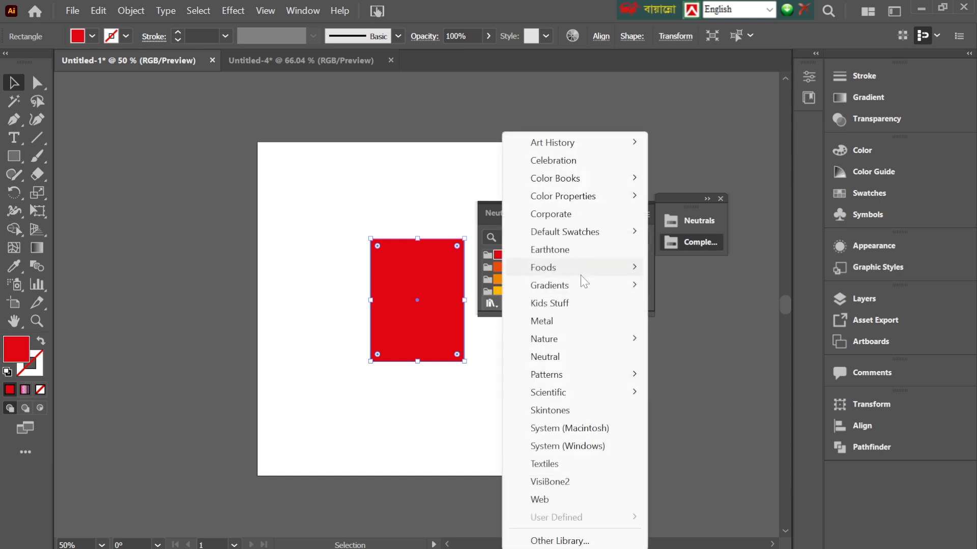
mouse_move(623, 286)
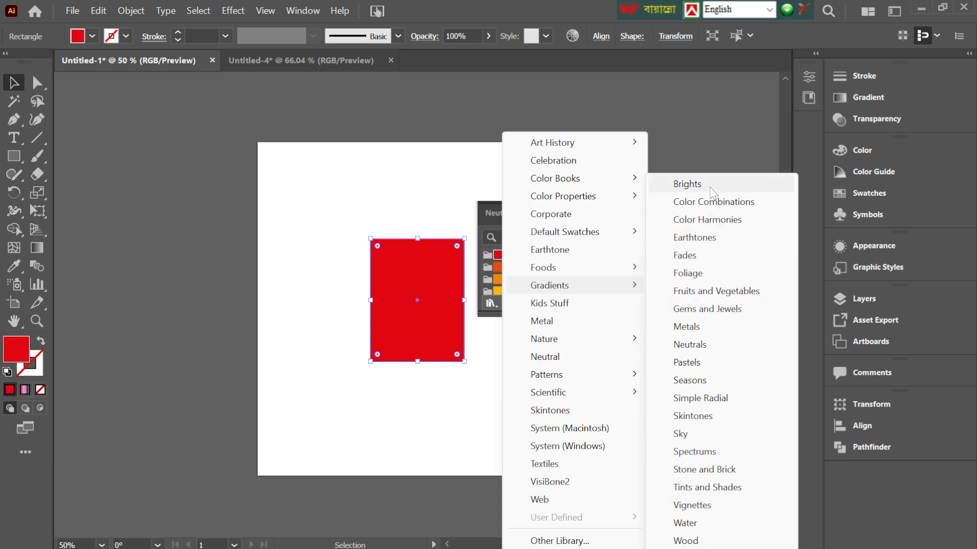
left_click(713, 201)
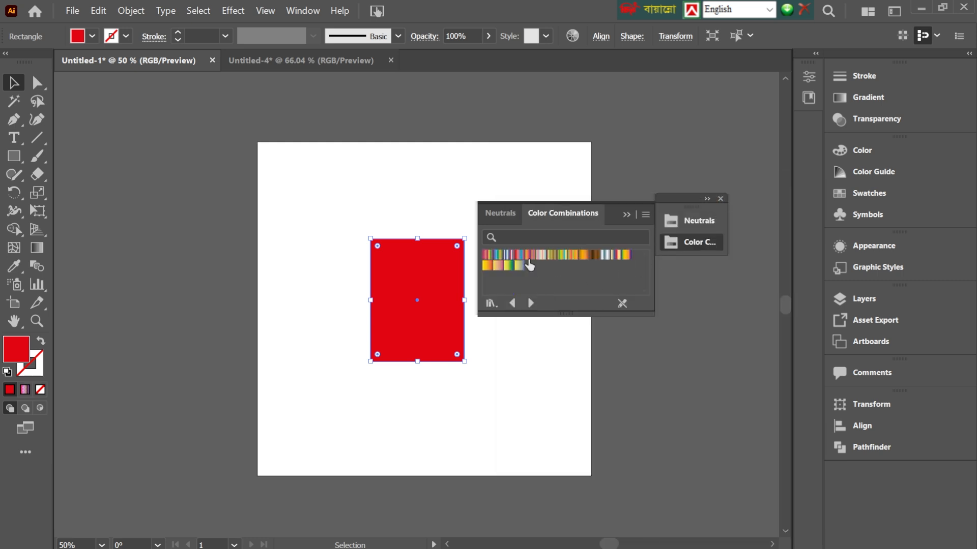
Apply several Color Combinations gradients to the rectangle in turn, from orange-purple through green-teal and golden orange to silver-teal
left_click(532, 258)
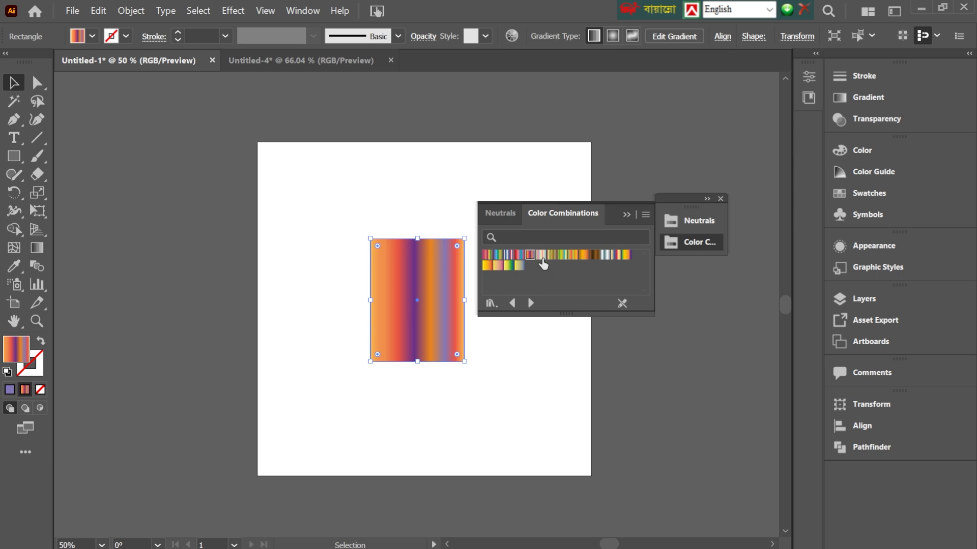
left_click(553, 258)
left_click(562, 255)
left_click(571, 255)
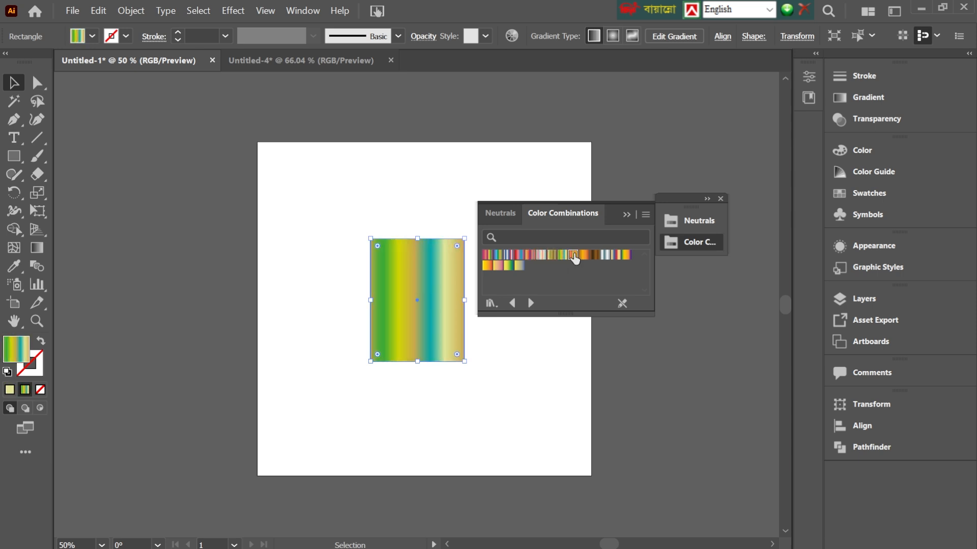
left_click(579, 255)
left_click(583, 256)
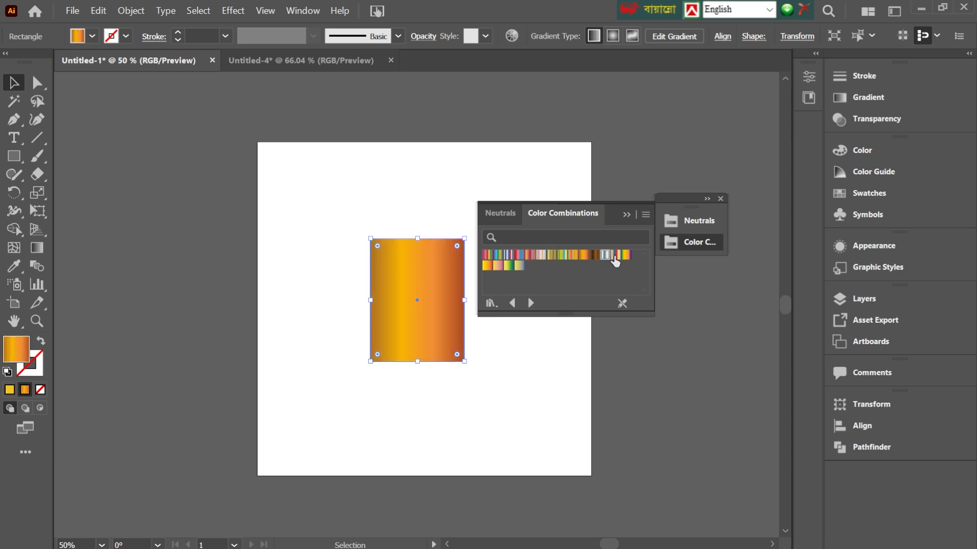
left_click(605, 255)
Load the Sky library from the Gradients category and try its blue and pale blue gradients on the rectangle
left_click(492, 304)
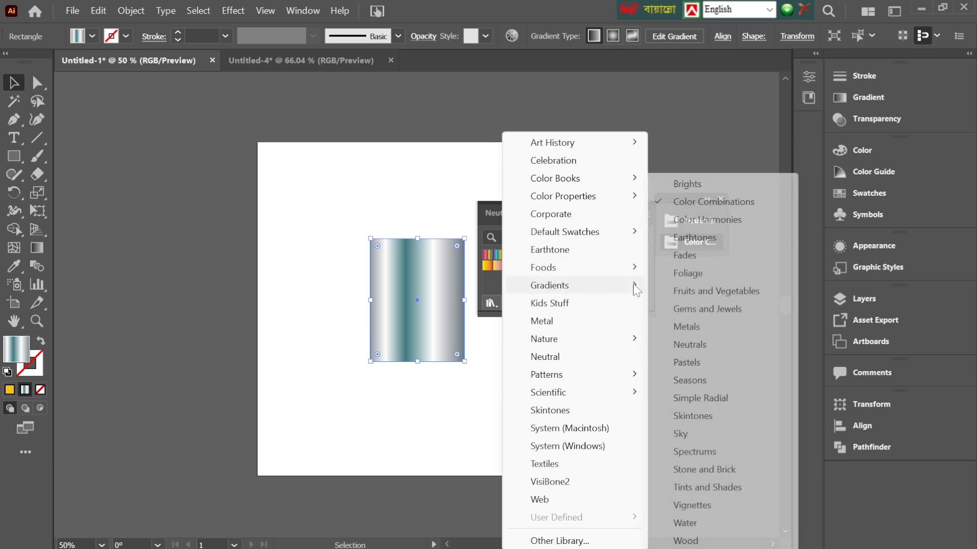
left_click(730, 432)
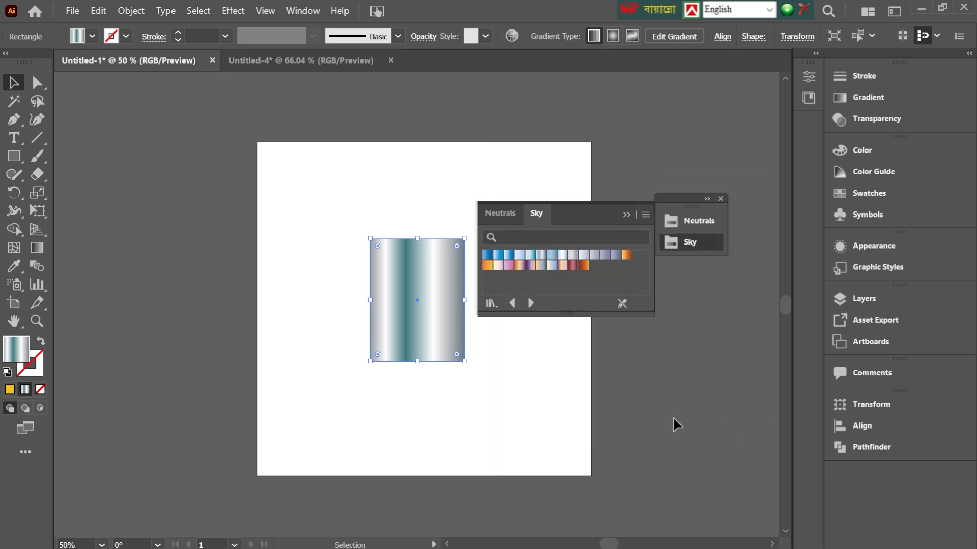
left_click(509, 257)
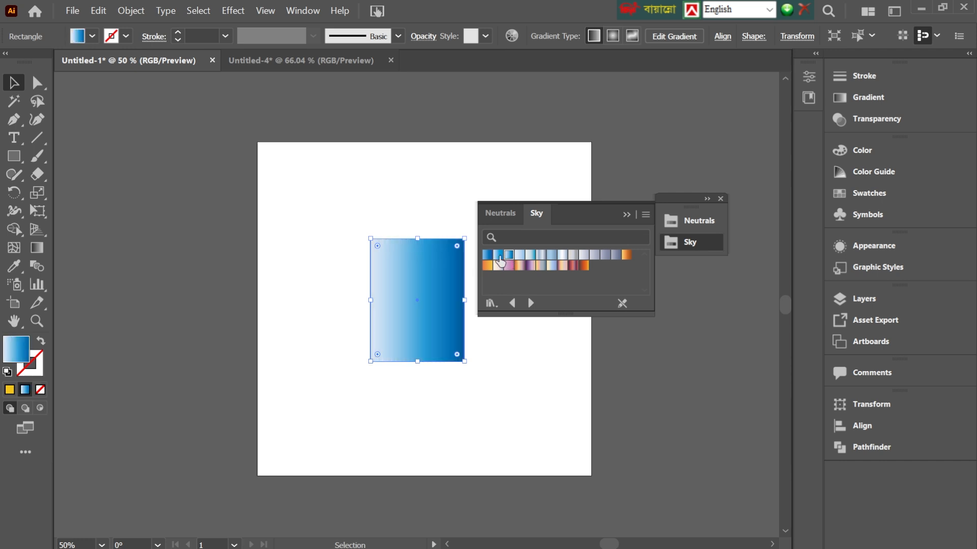
left_click(498, 256)
left_click(488, 256)
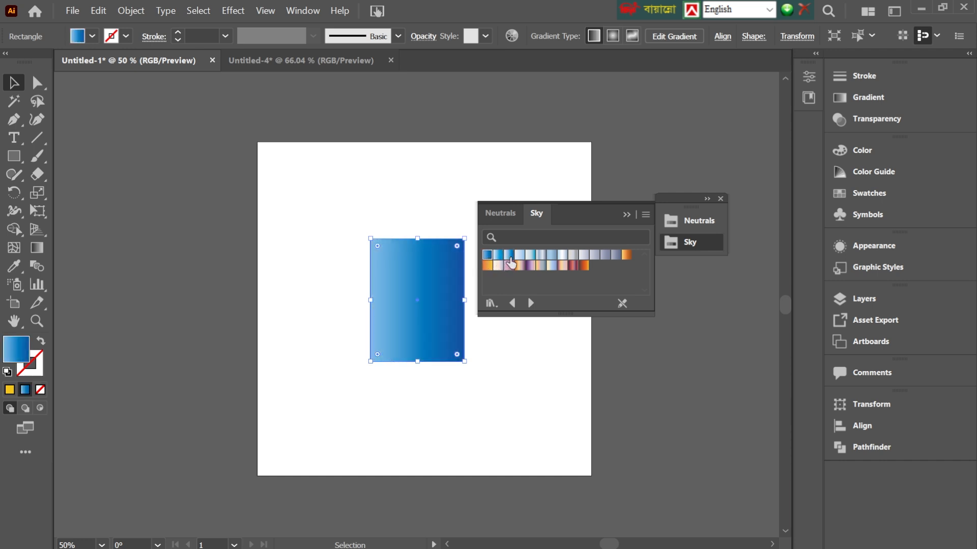
left_click(530, 255)
left_click(540, 254)
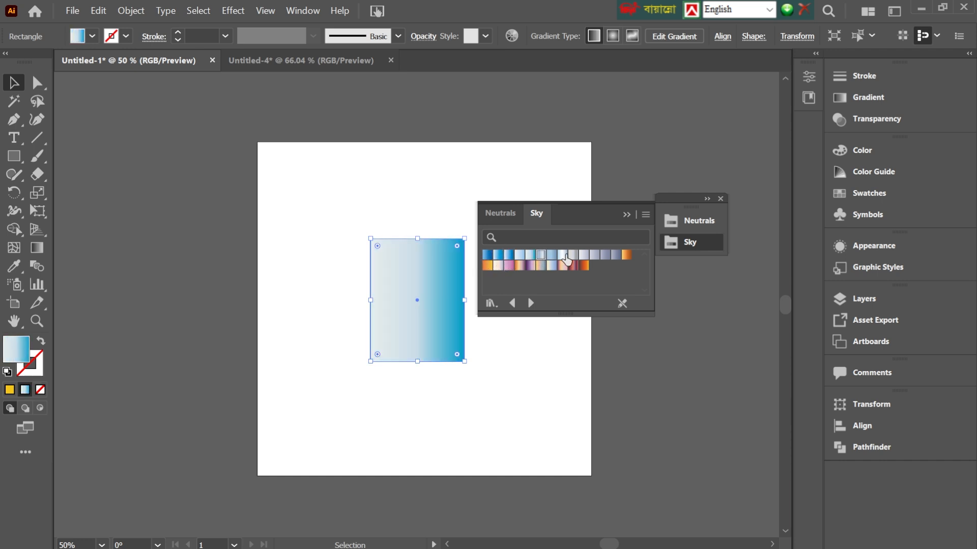
Try the peach, purple and pink Sky gradients on the rectangle, ending with the orange-to-yellow gradient fill
left_click(564, 256)
left_click(560, 265)
left_click(541, 267)
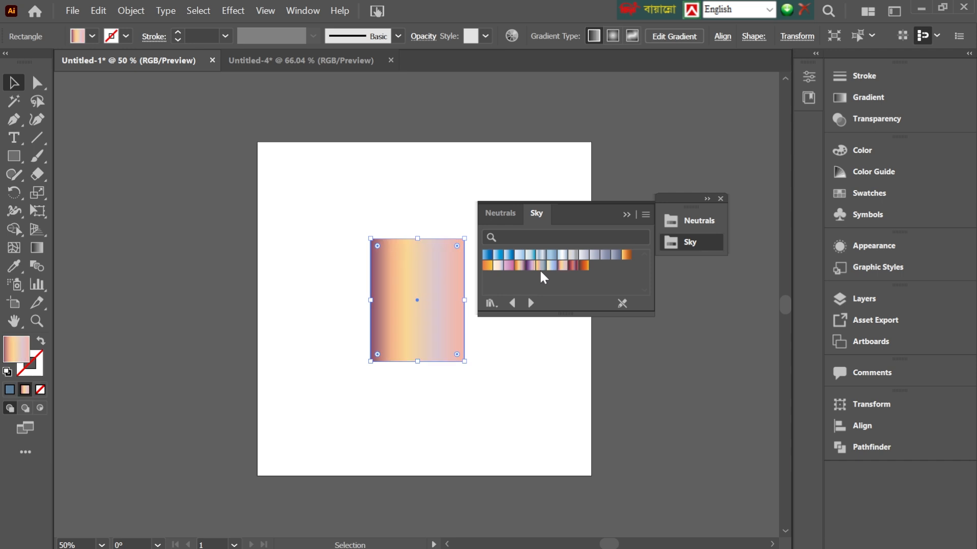
left_click(530, 265)
left_click(509, 265)
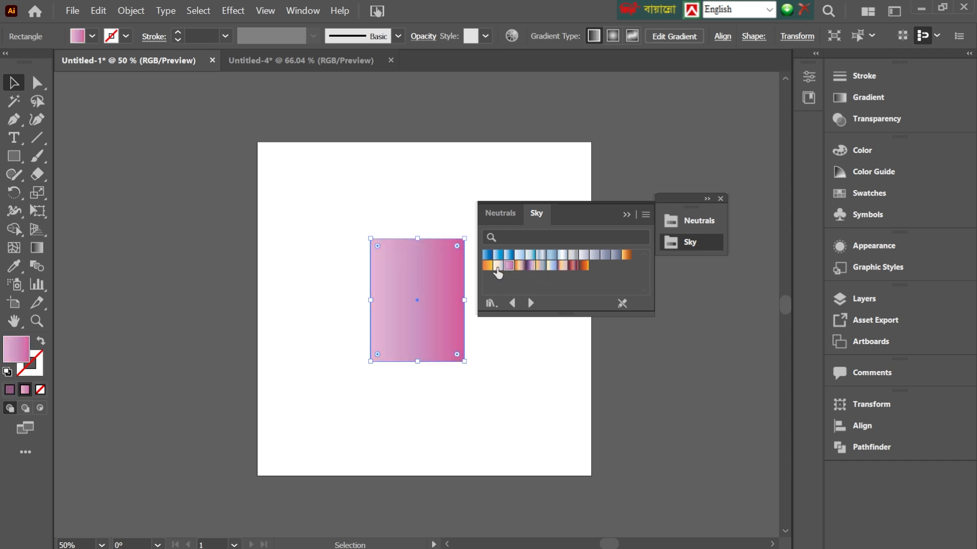
left_click(487, 265)
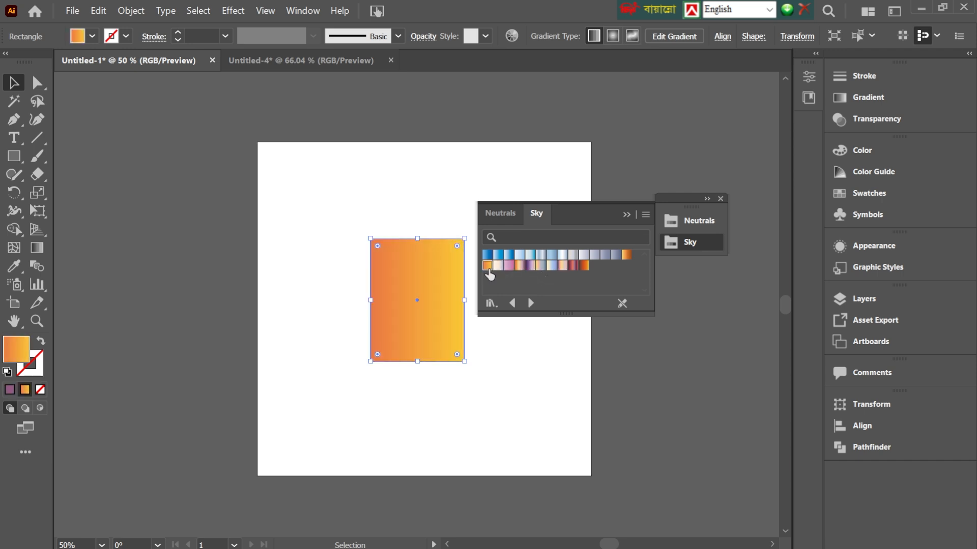
Collapse the Sky library and move the rectangle about 25 px left and 5 px down on the artboard
left_click(625, 213)
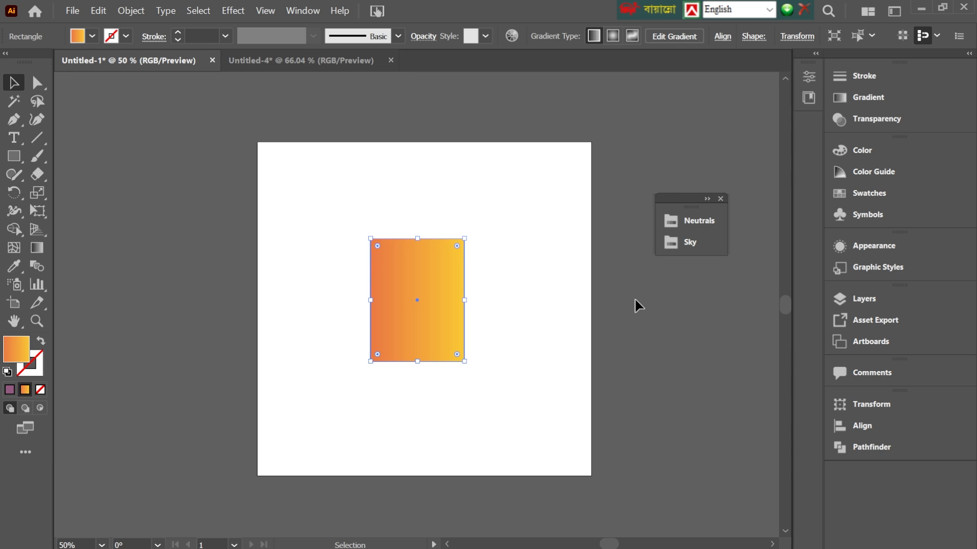
left_click(520, 341)
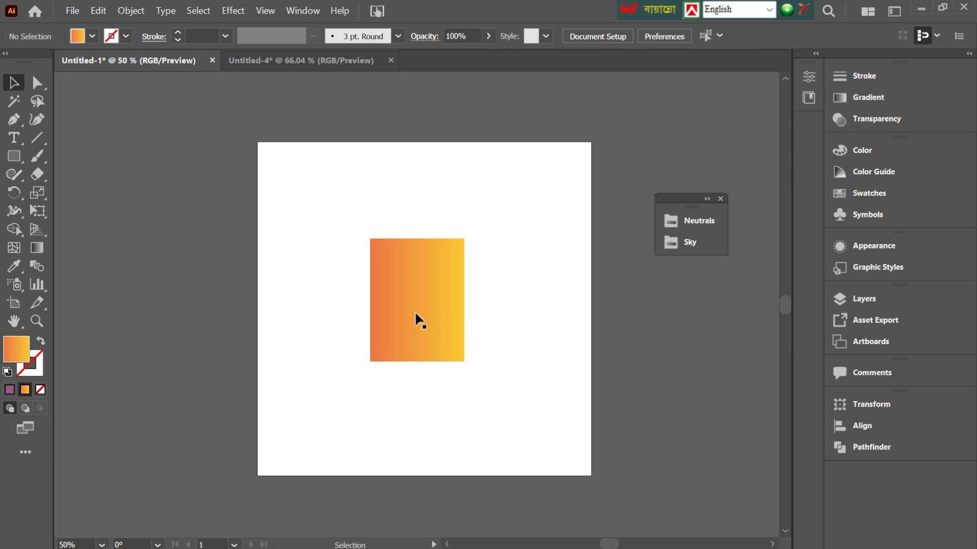
mouse_move(414, 311)
left_mouse_down()
mouse_move(420, 259)
mouse_move(401, 314)
left_mouse_up()
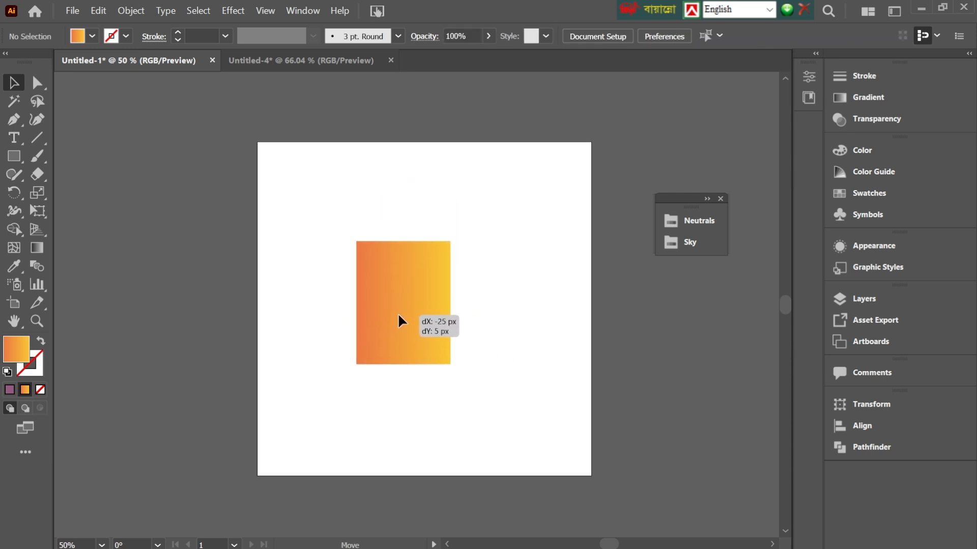
Reopen the Sky library and look over the list of available swatch libraries without loading another one
left_click(707, 225)
left_click(682, 239)
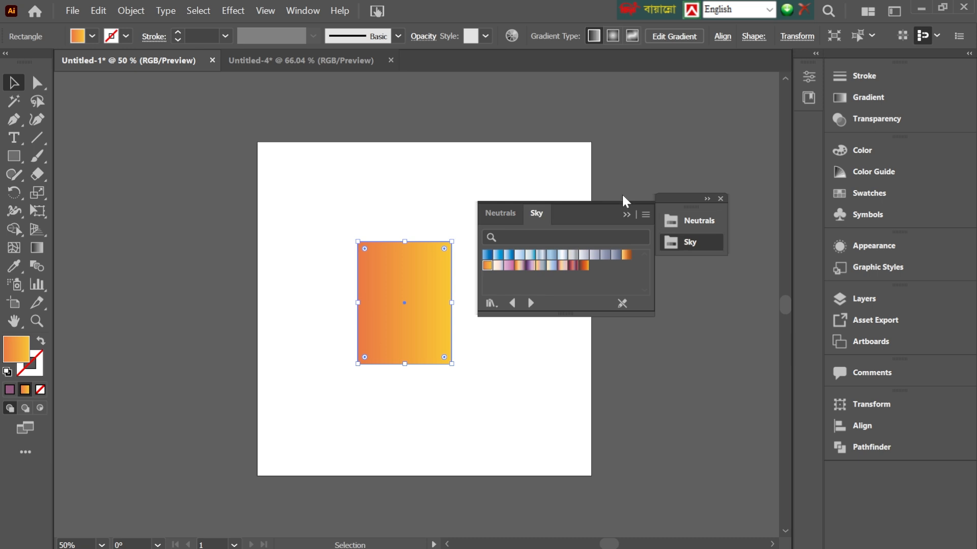
left_click(303, 11)
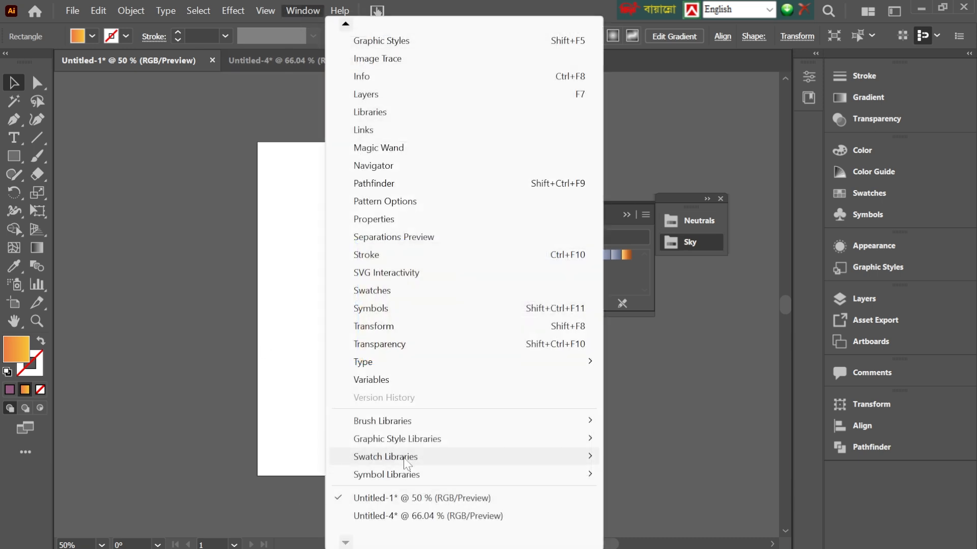
mouse_move(405, 463)
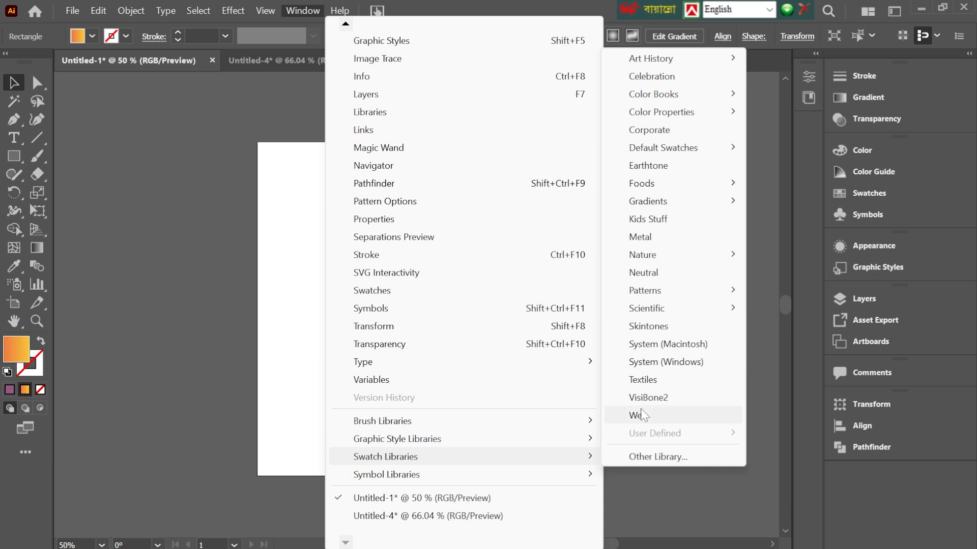
left_click(627, 516)
left_click(624, 510)
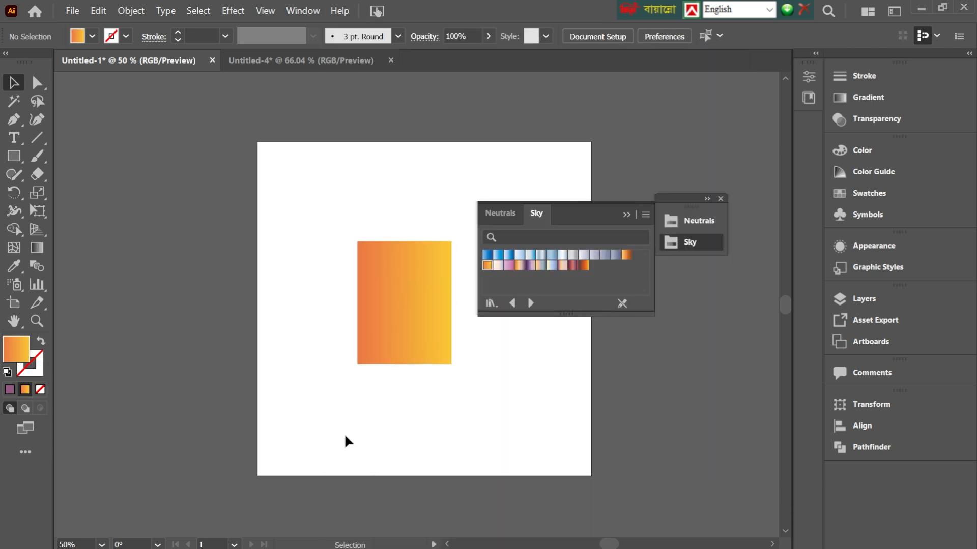
Review the Gradient settings, browse the document's swatches and collapse the Sky library
left_click(852, 96)
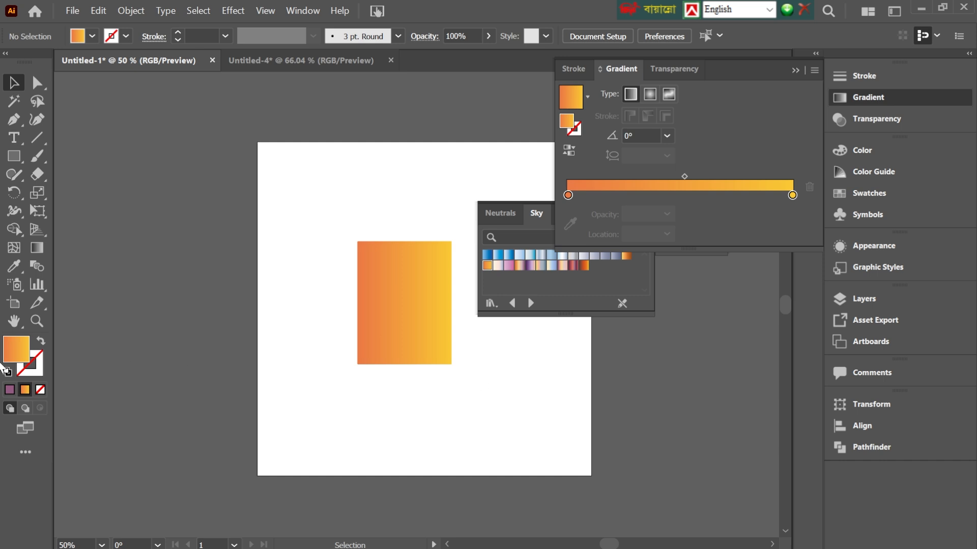
left_click(875, 195)
scroll(733, 202, "up", 3)
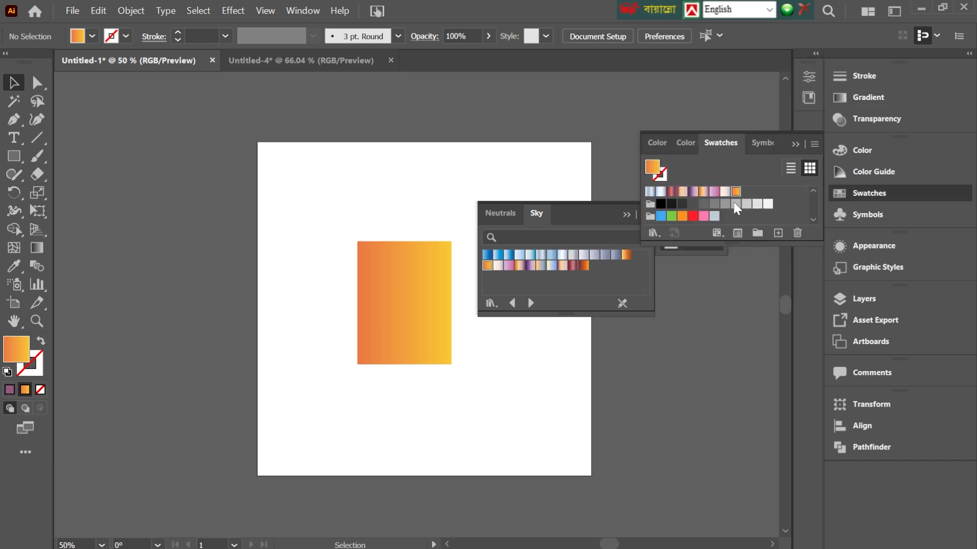
scroll(733, 208, "down", 3)
scroll(733, 208, "up", 3)
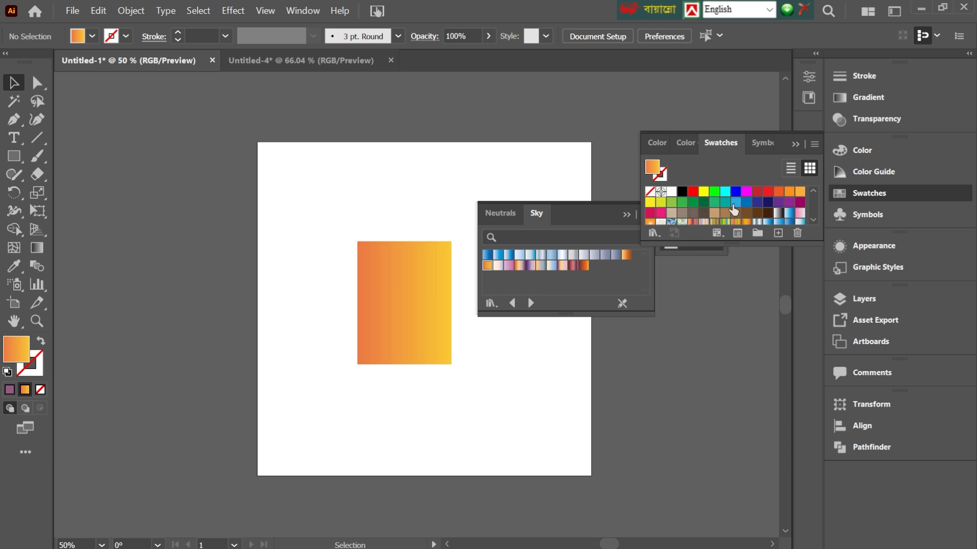
left_click(624, 213)
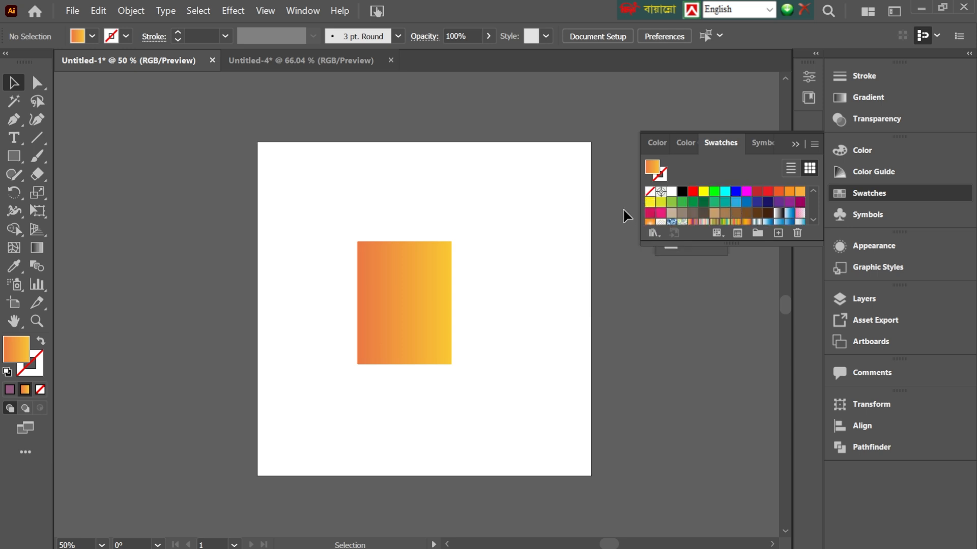